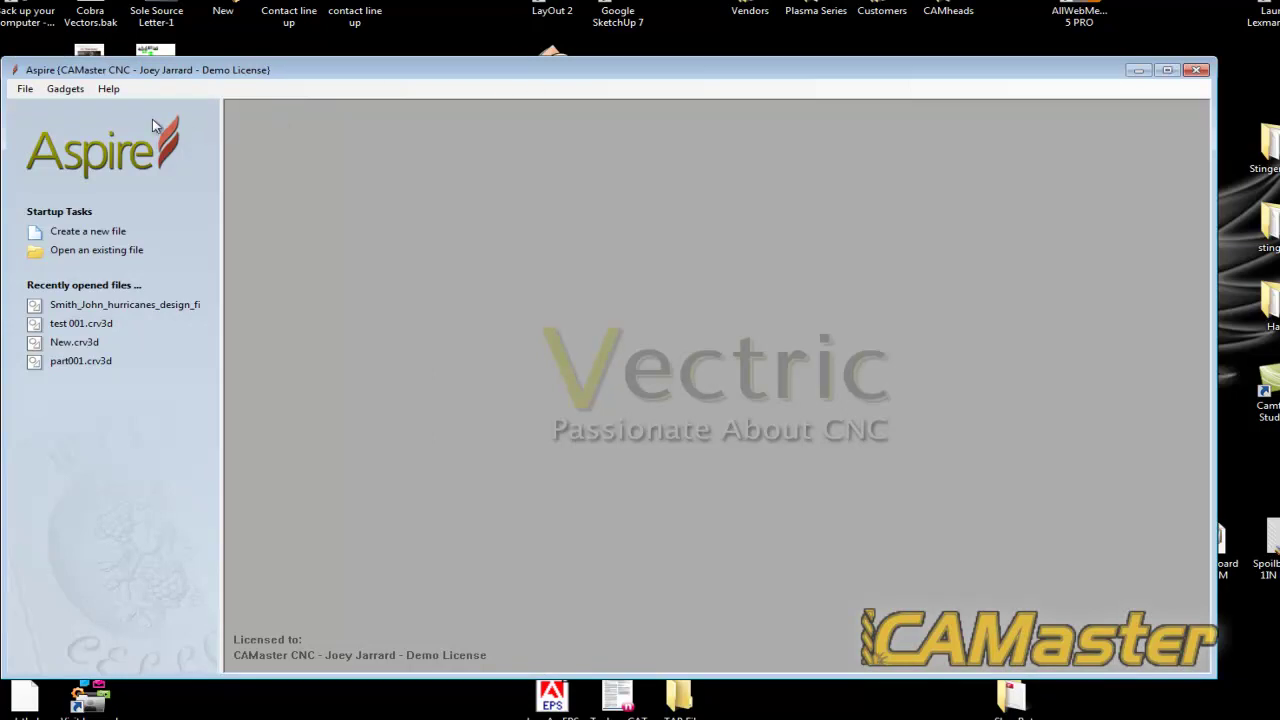
Open the File menu on Aspire's start screen.
click(25, 89)
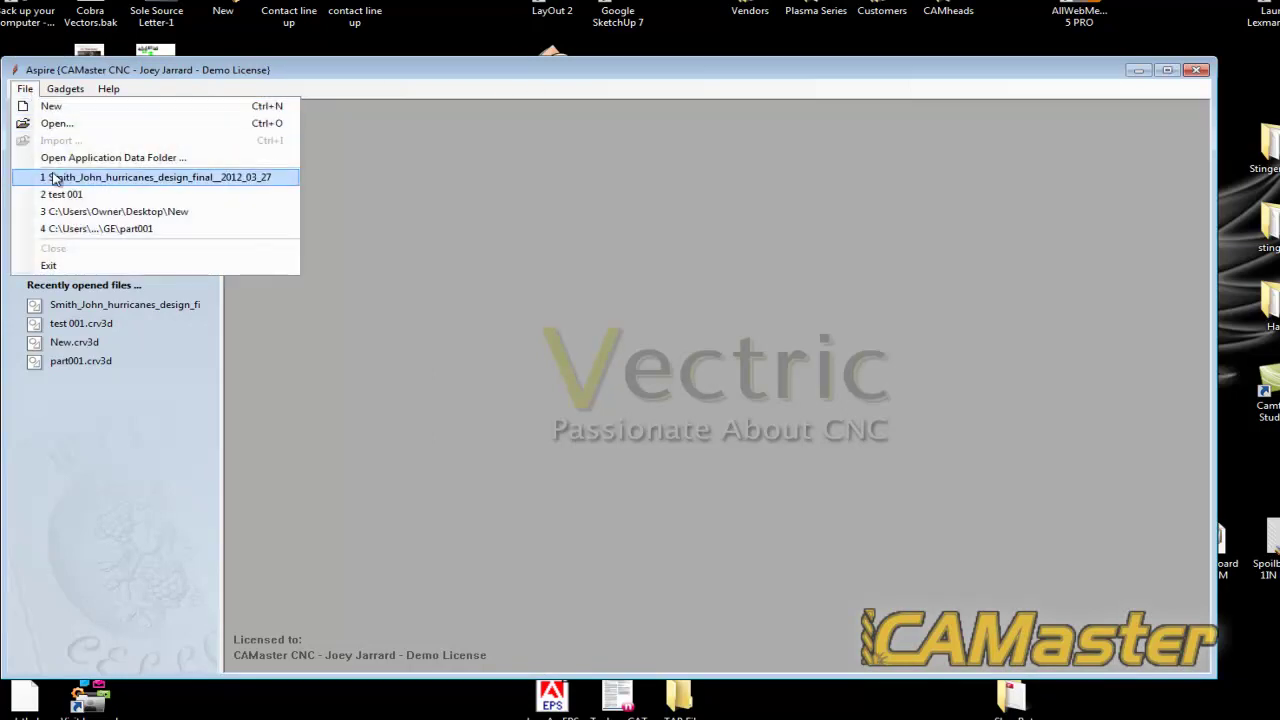
Open the PostP folder inside Aspire's application data folder.
click(88, 158)
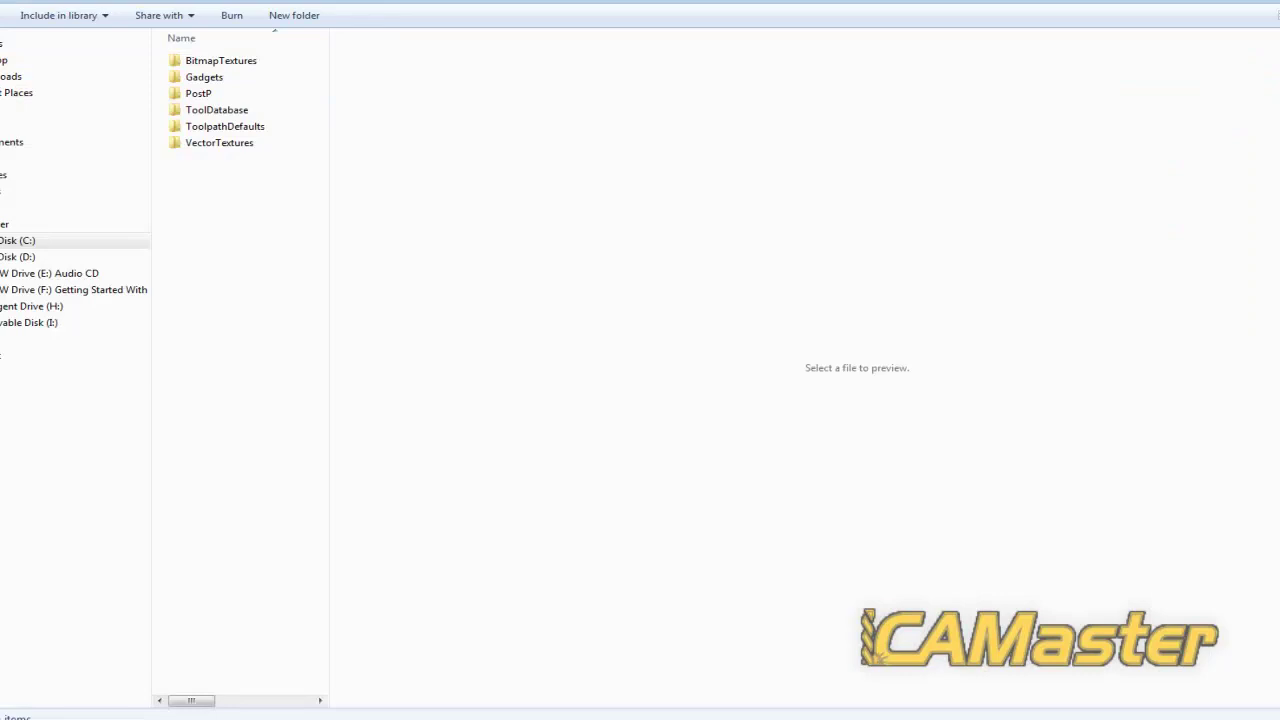
drag(469, 124, 509, 71)
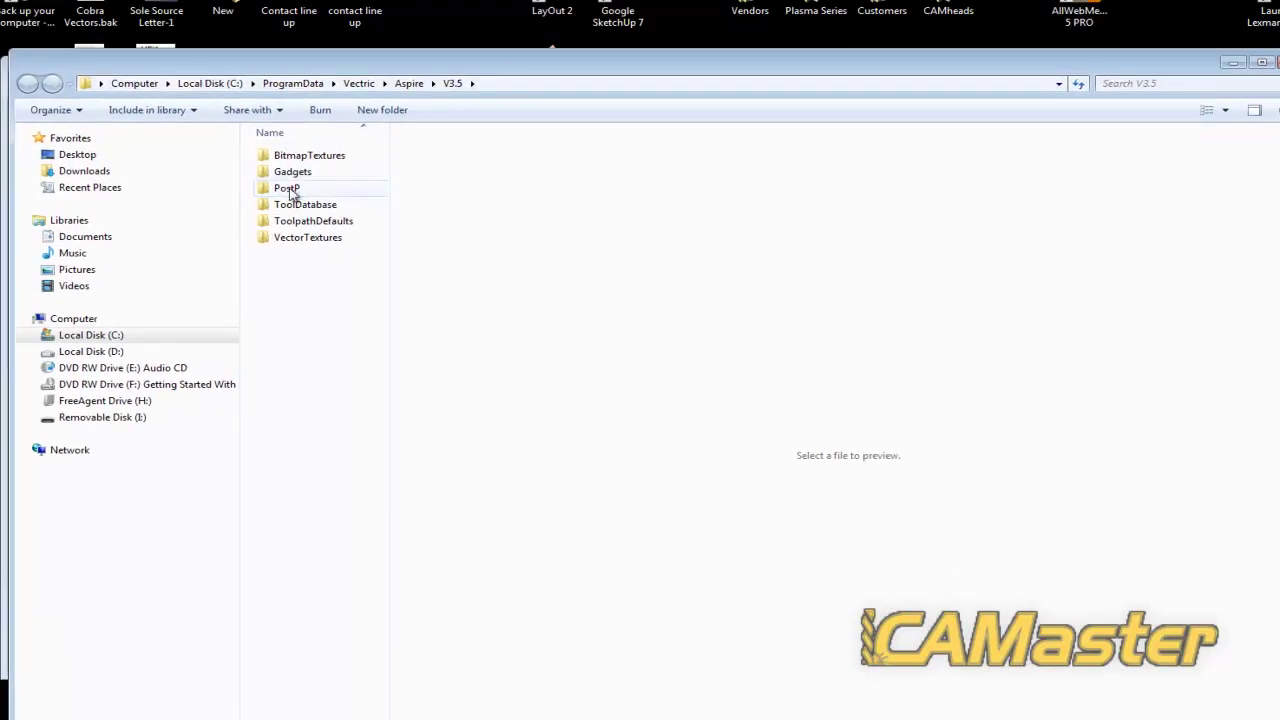
click(290, 192)
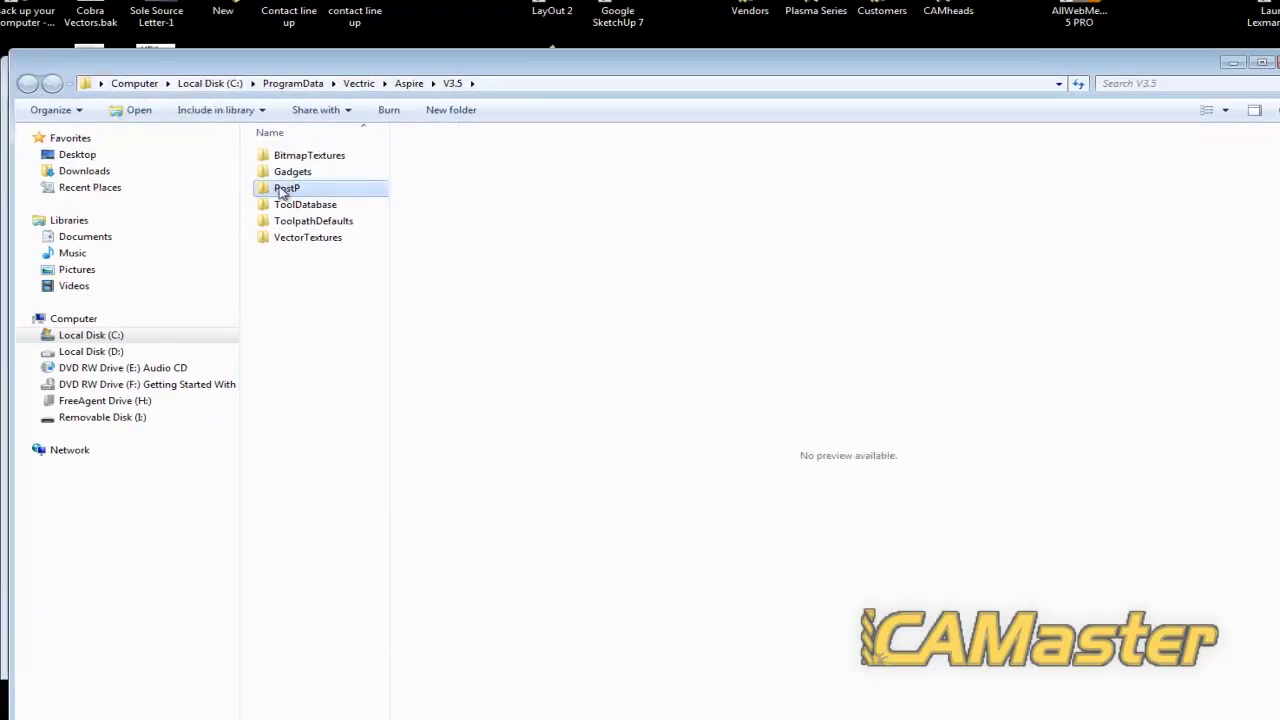
double_click(283, 193)
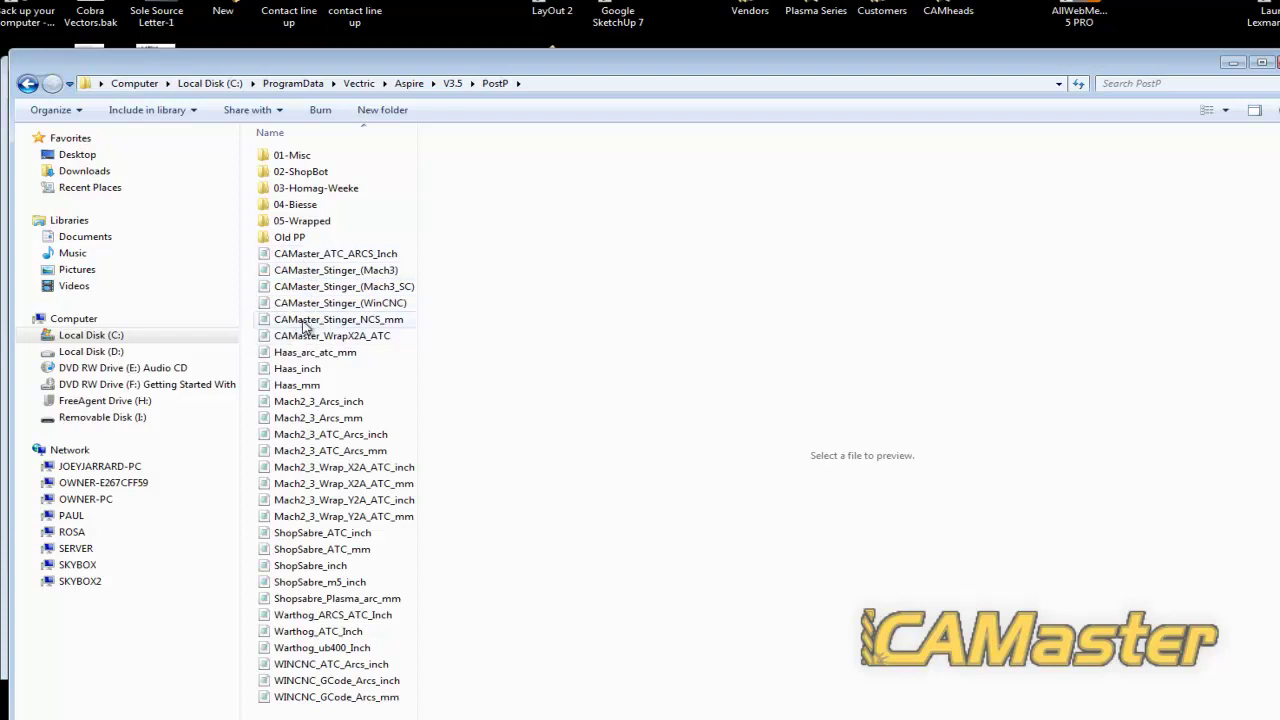
Copy the CAMaster_Stinger_(WinCNC) post file.
click(306, 305)
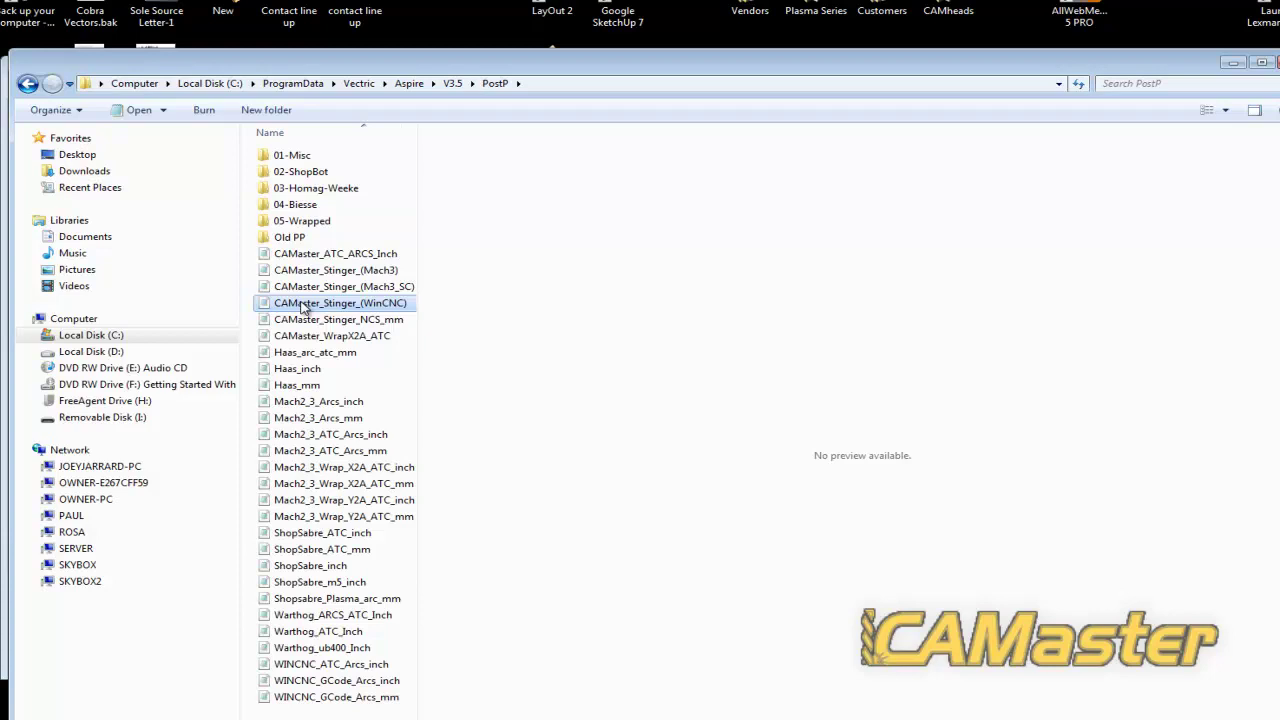
right_click(303, 308)
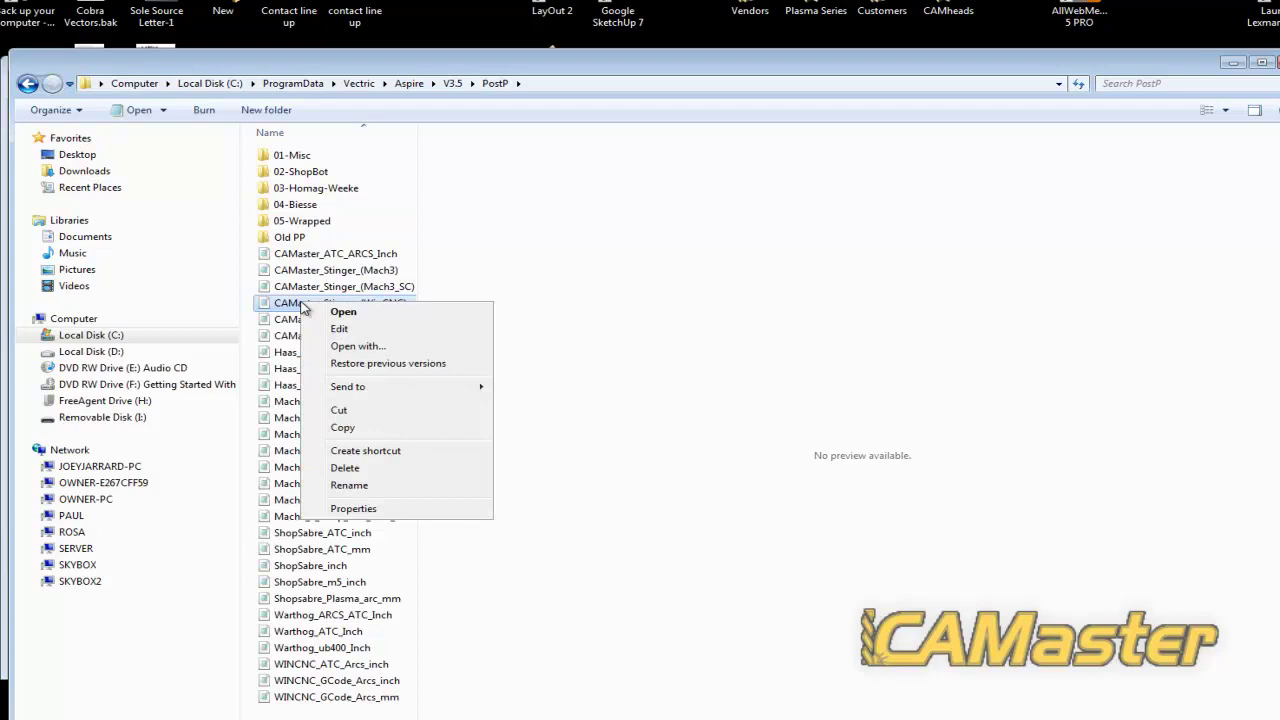
click(343, 428)
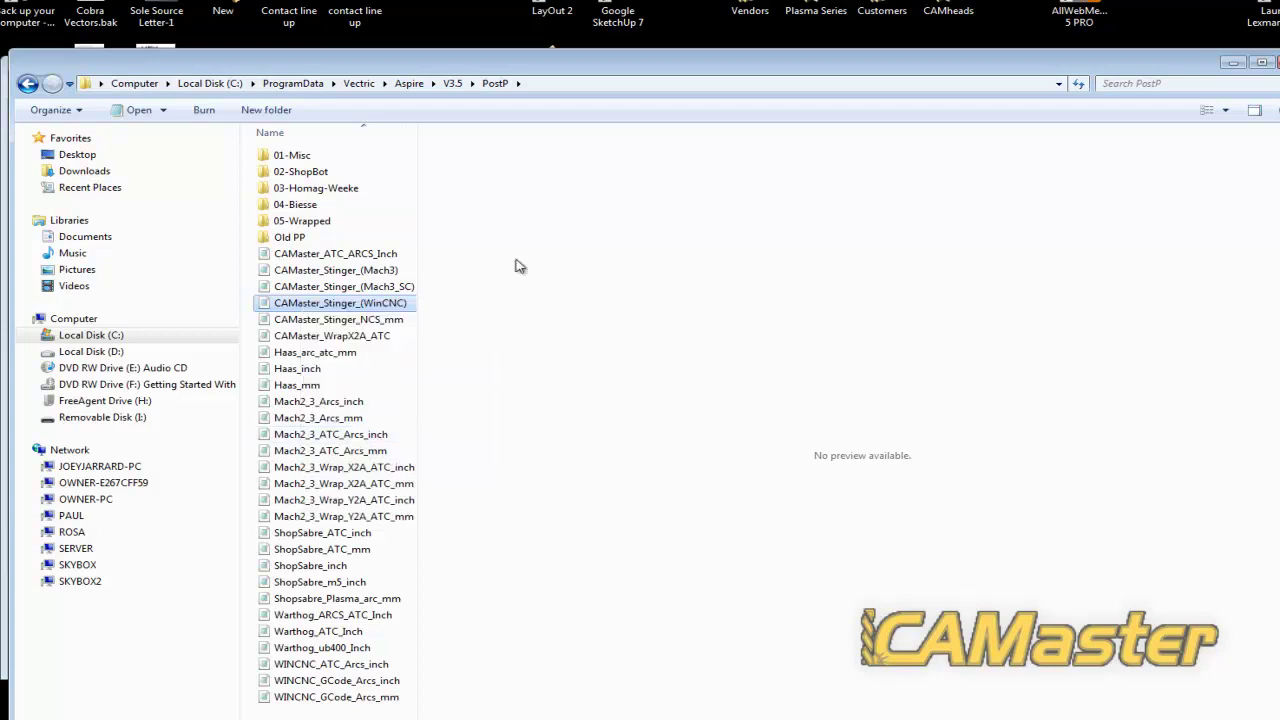
Close Aspire and browse to C:\Program Files (x86)\PhotoVCarve\PostP.
click(1262, 62)
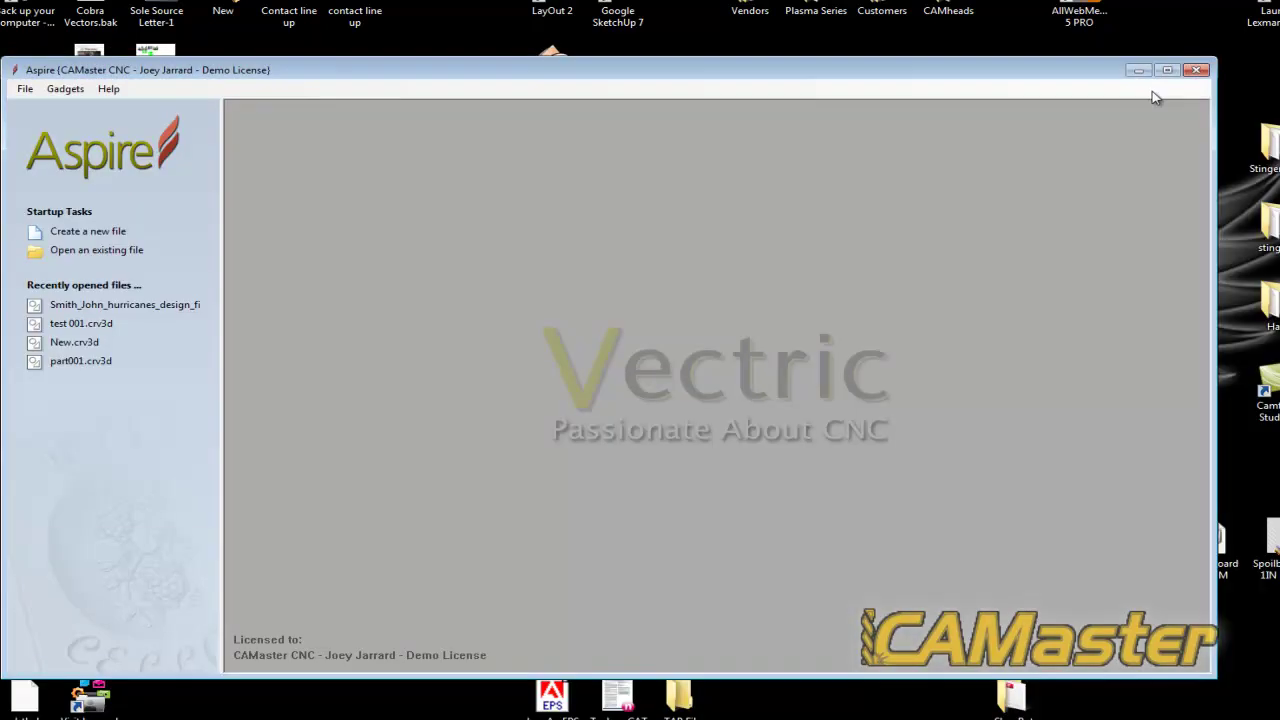
click(1197, 66)
click(20, 716)
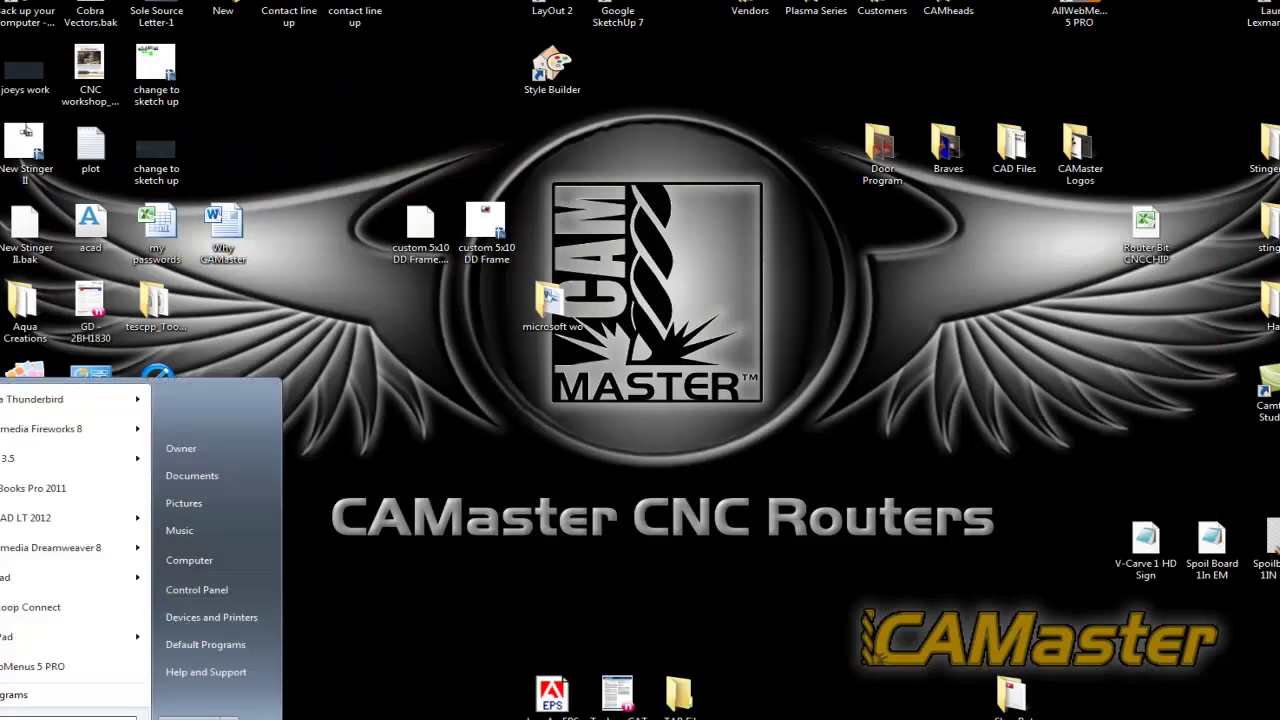
click(201, 561)
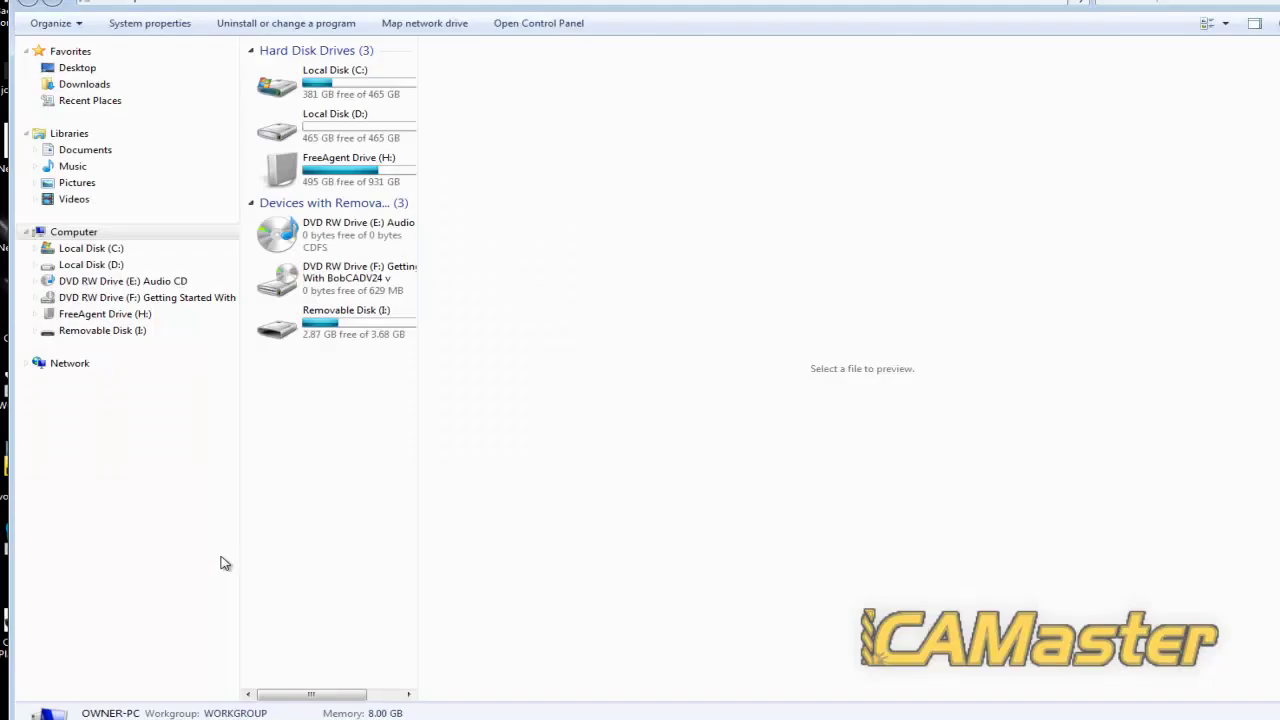
double_click(344, 92)
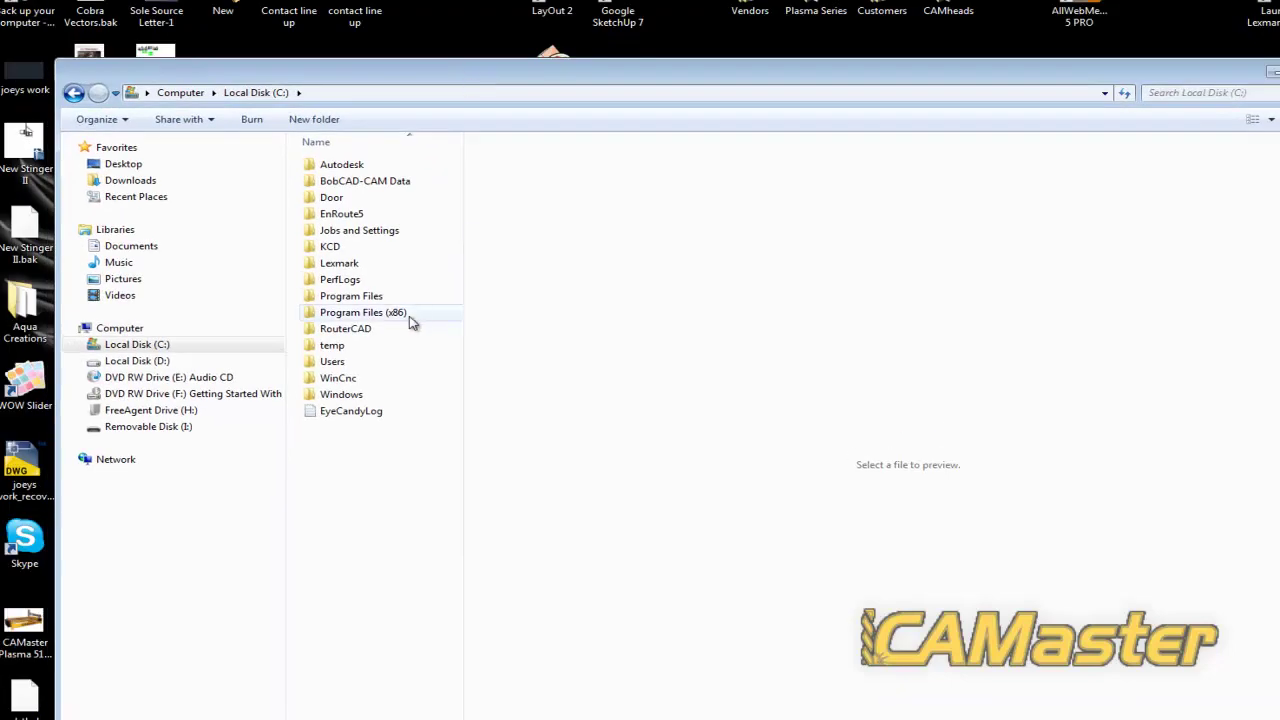
double_click(352, 316)
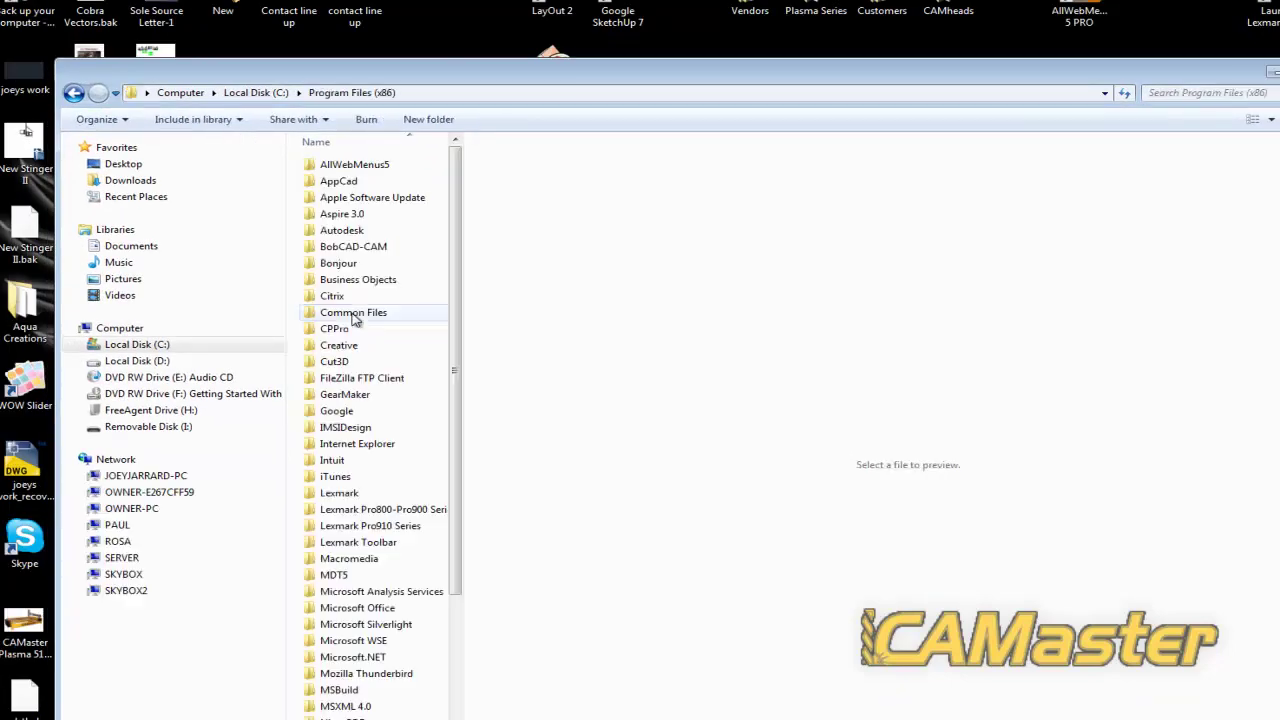
scroll(463, 240, down, 5)
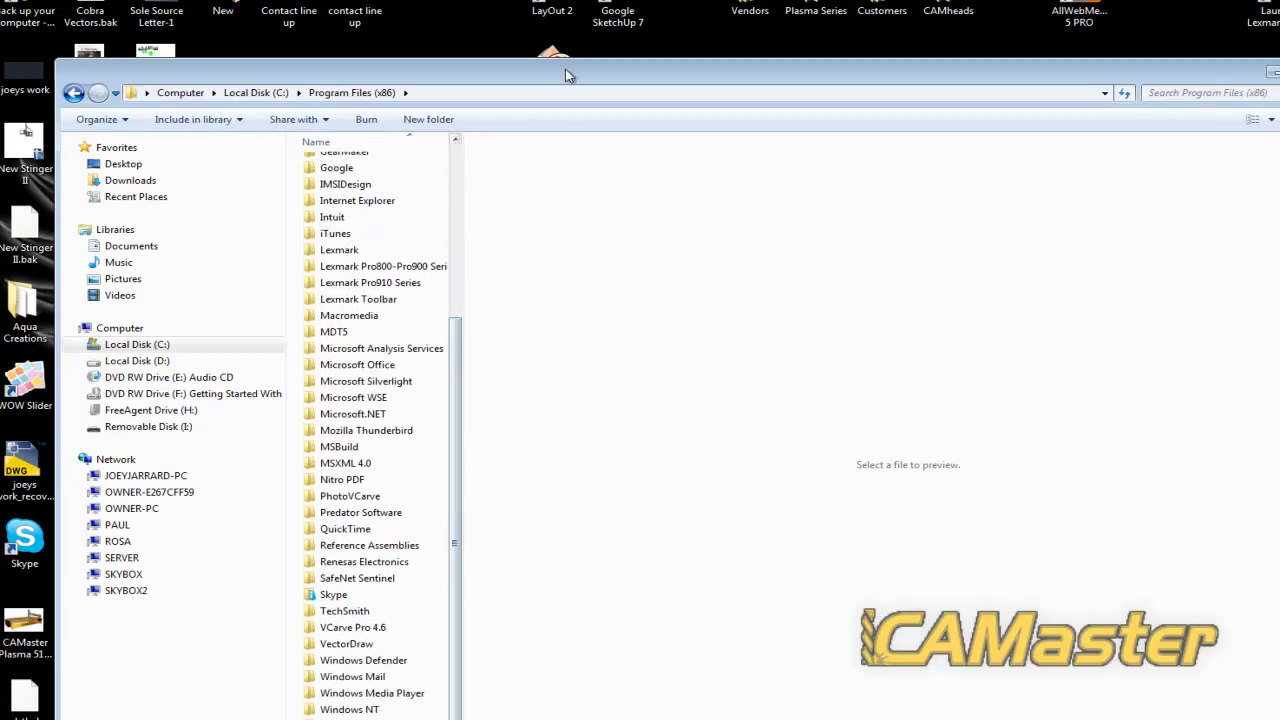
drag(570, 74, 632, 0)
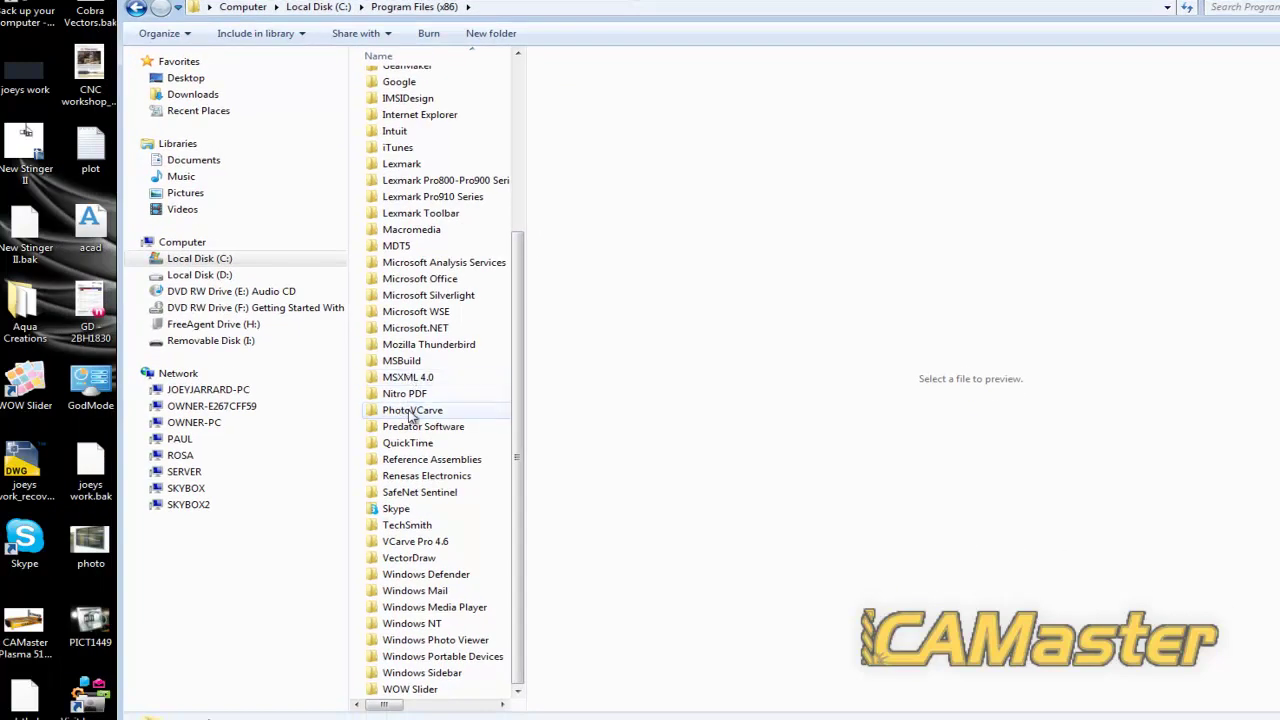
double_click(402, 410)
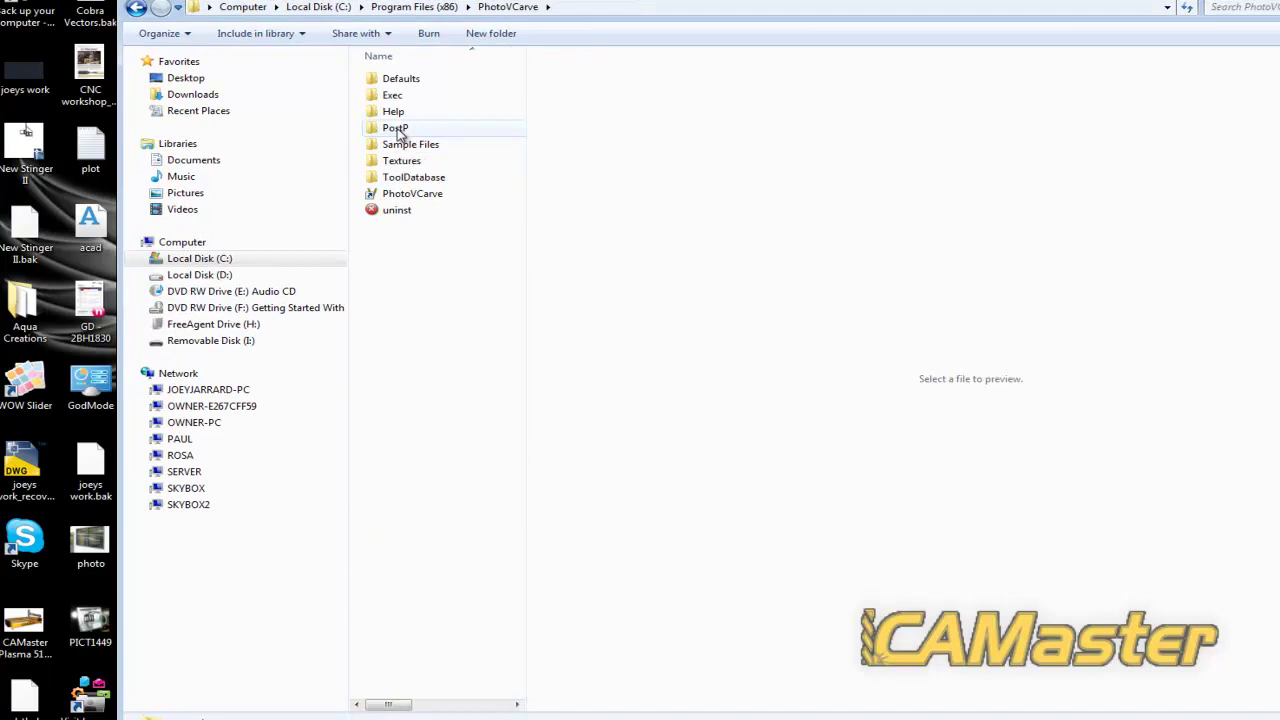
double_click(396, 129)
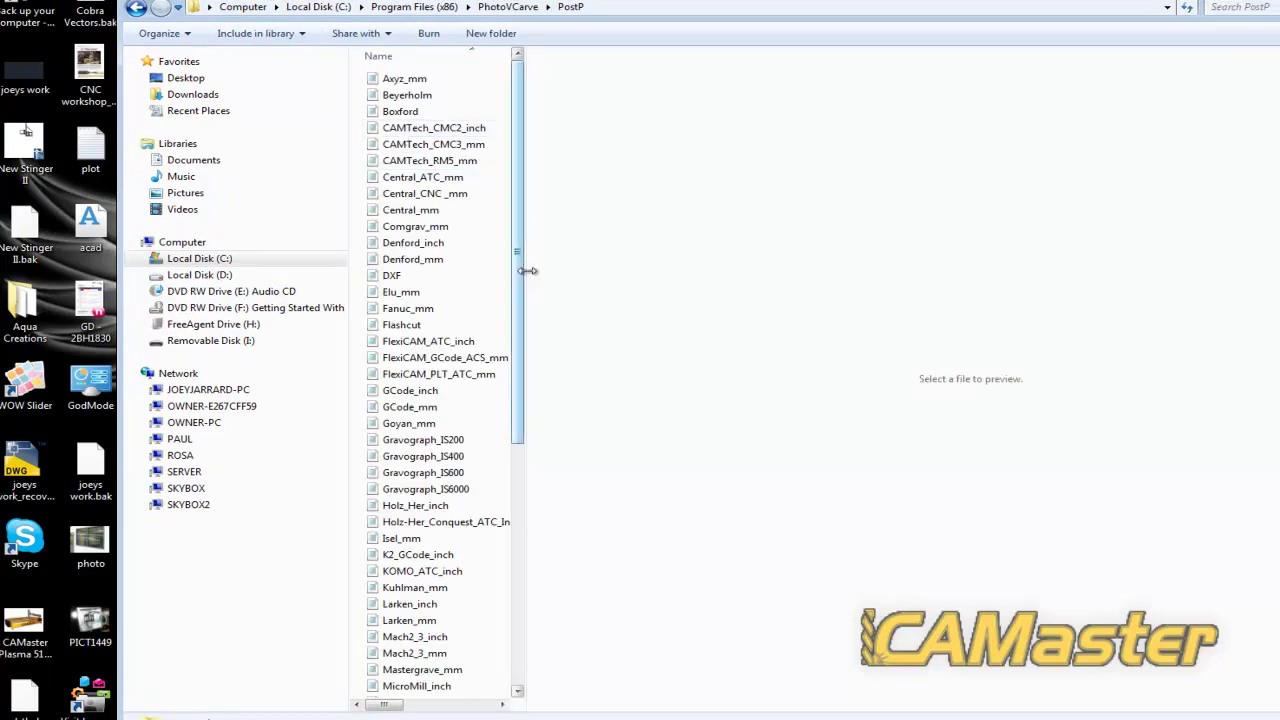
Paste the CAMaster_Stinger_(WinCNC) post into PhotoVCarve's PostP folder and close the window.
drag(527, 270, 870, 262)
right_click(557, 252)
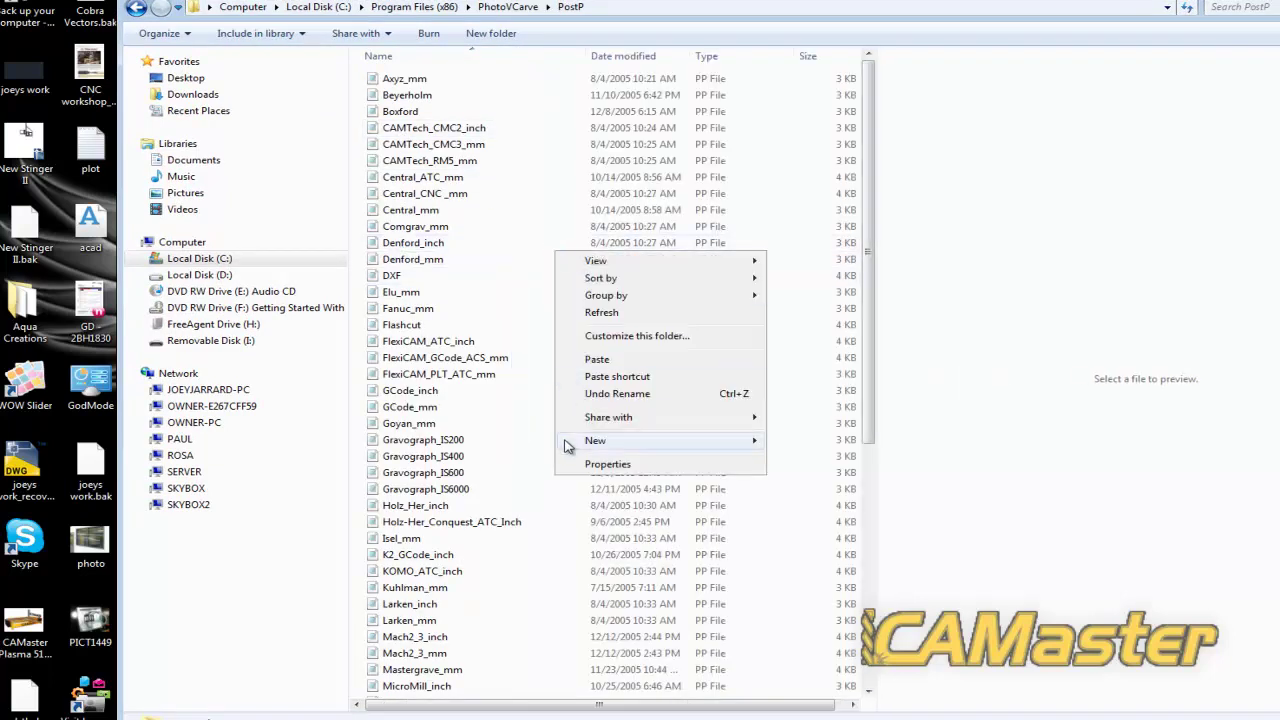
click(600, 361)
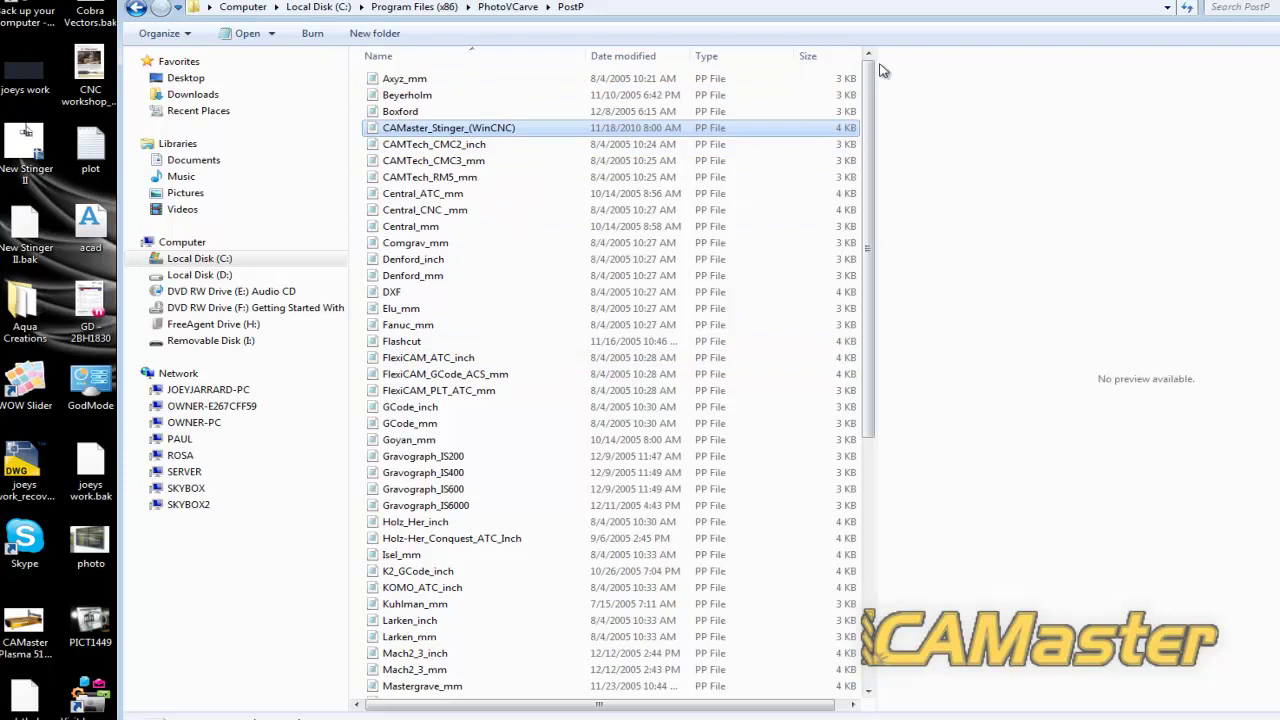
drag(1279, 1, 1220, 75)
click(1228, 68)
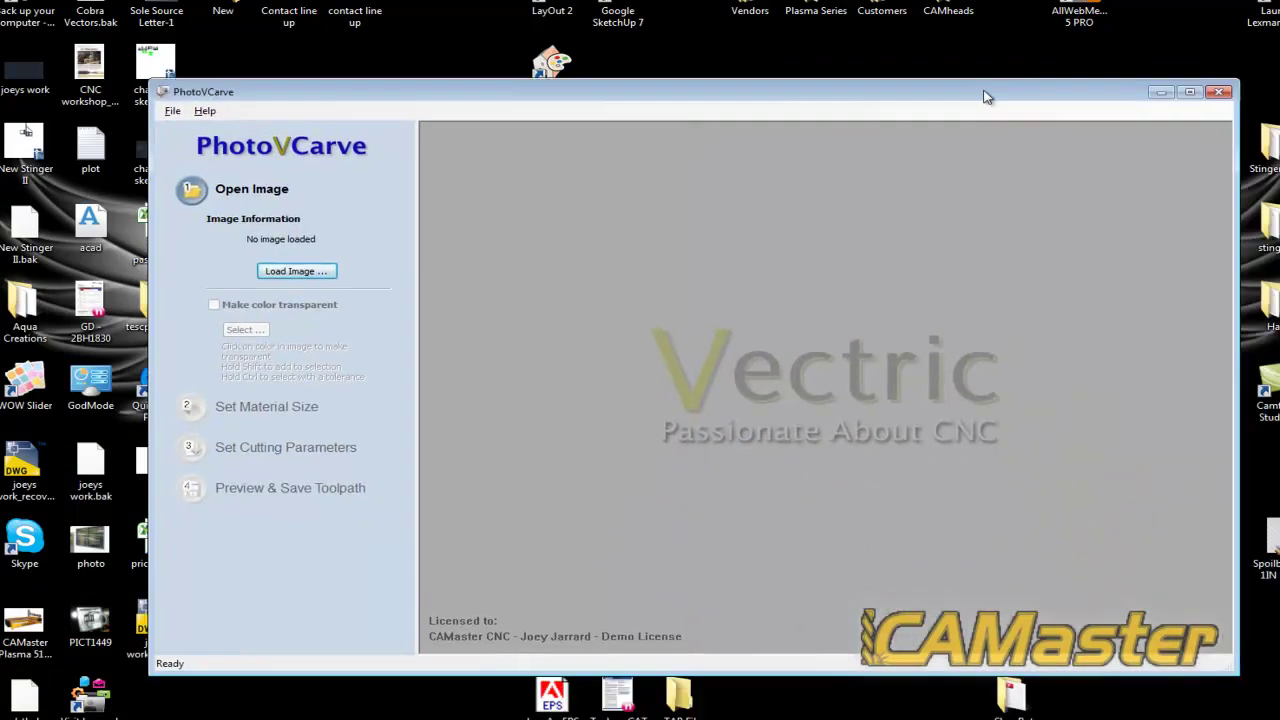
Load the CAMaster Plasma 510_700x450 image (700 × 467 pixels) from the Desktop.
drag(983, 87, 897, 87)
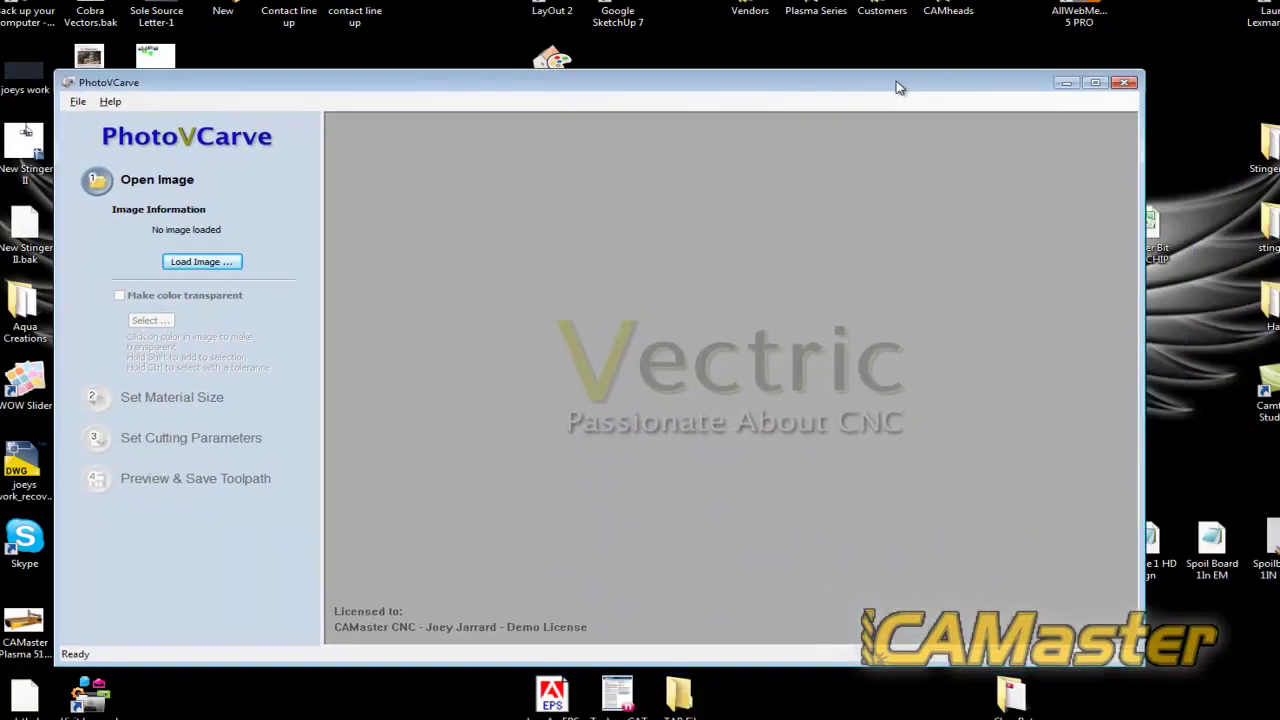
click(204, 262)
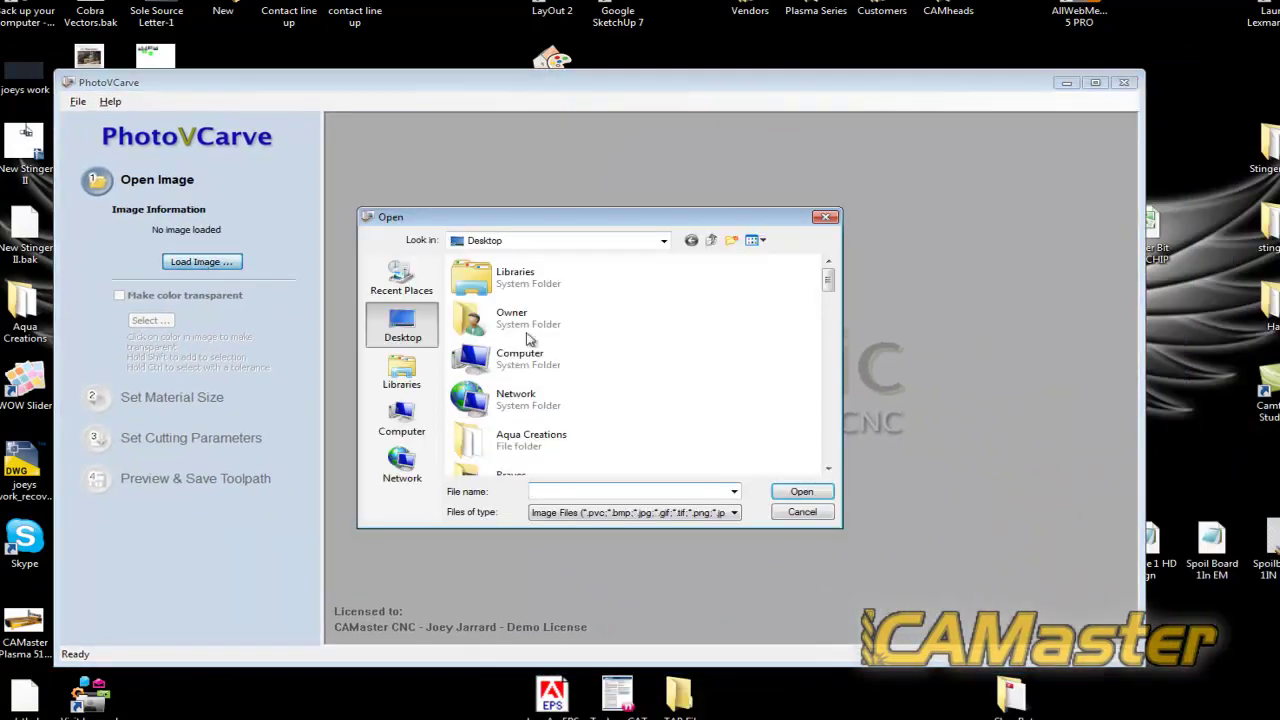
drag(828, 280, 830, 404)
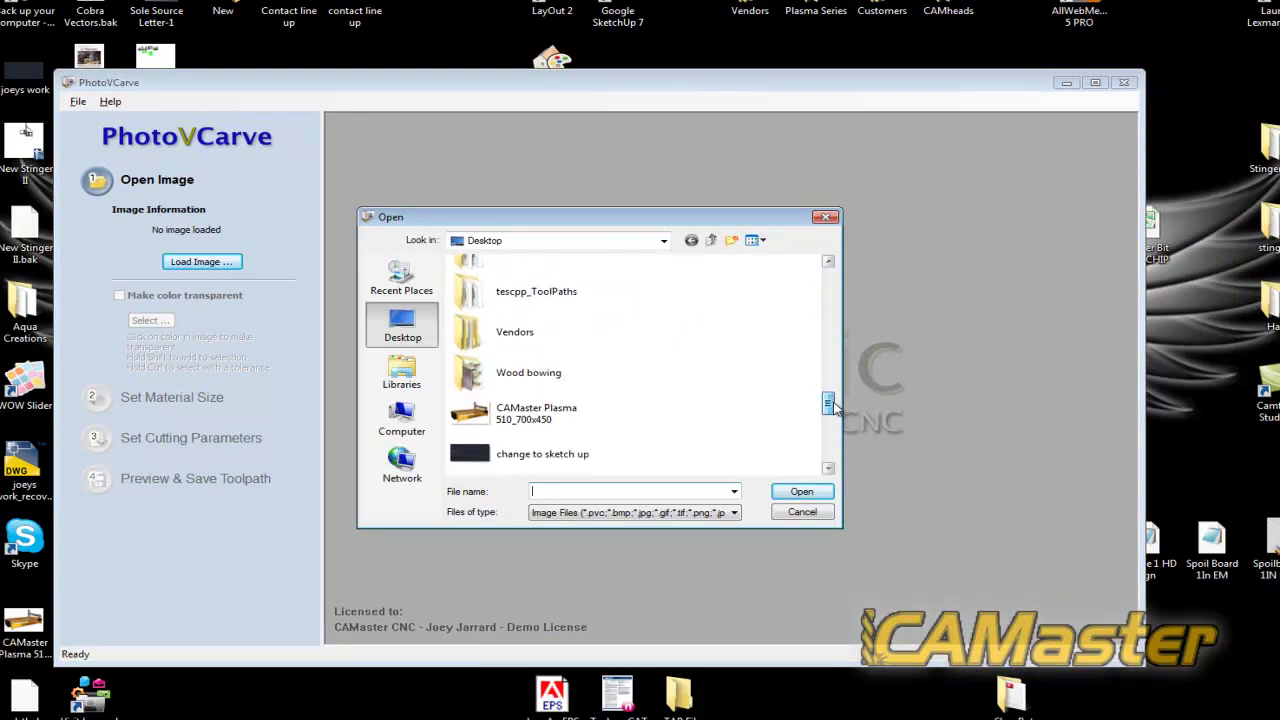
double_click(563, 376)
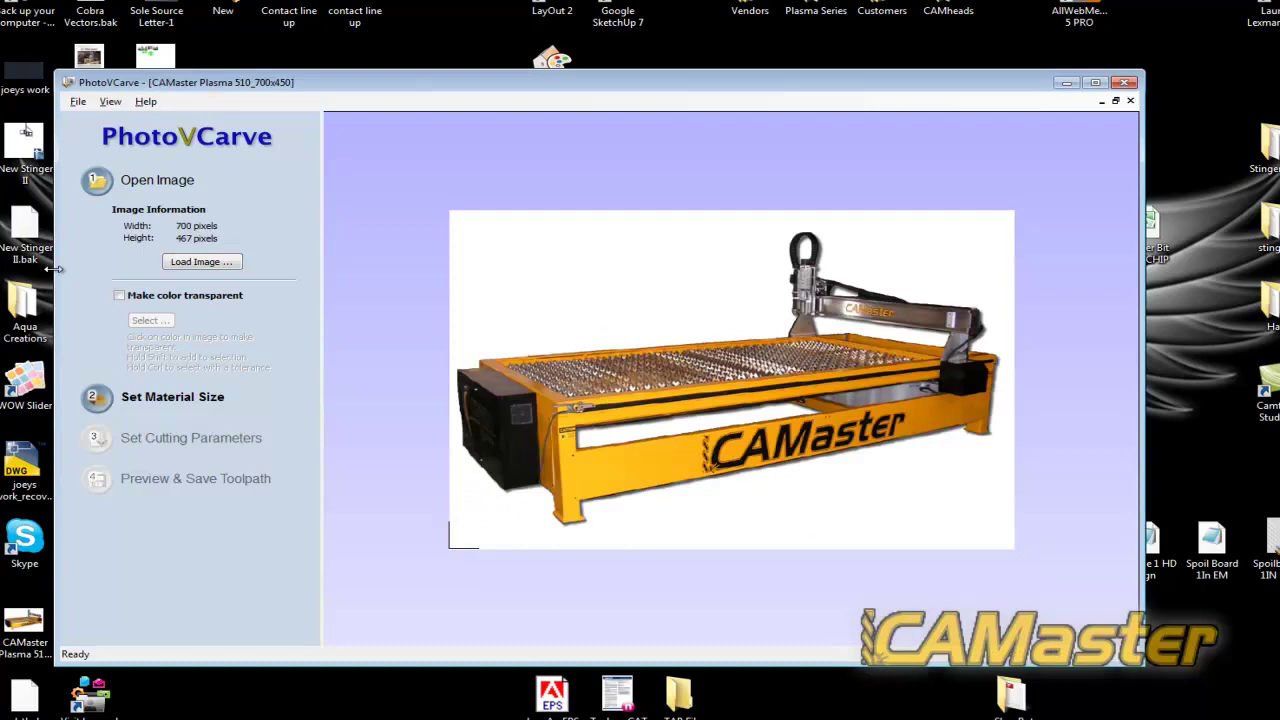
Apply the 10-inch material size and calculate the V-bit toolpath (about 1 h 22 min).
click(165, 400)
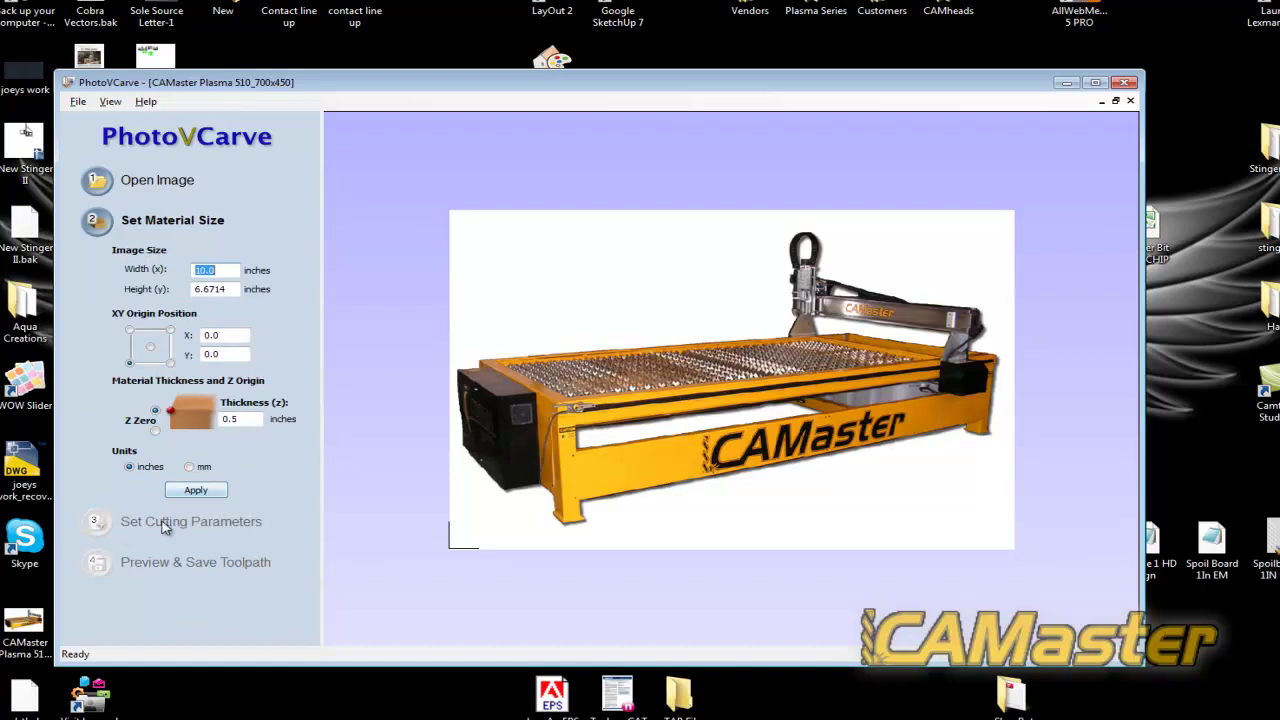
click(190, 490)
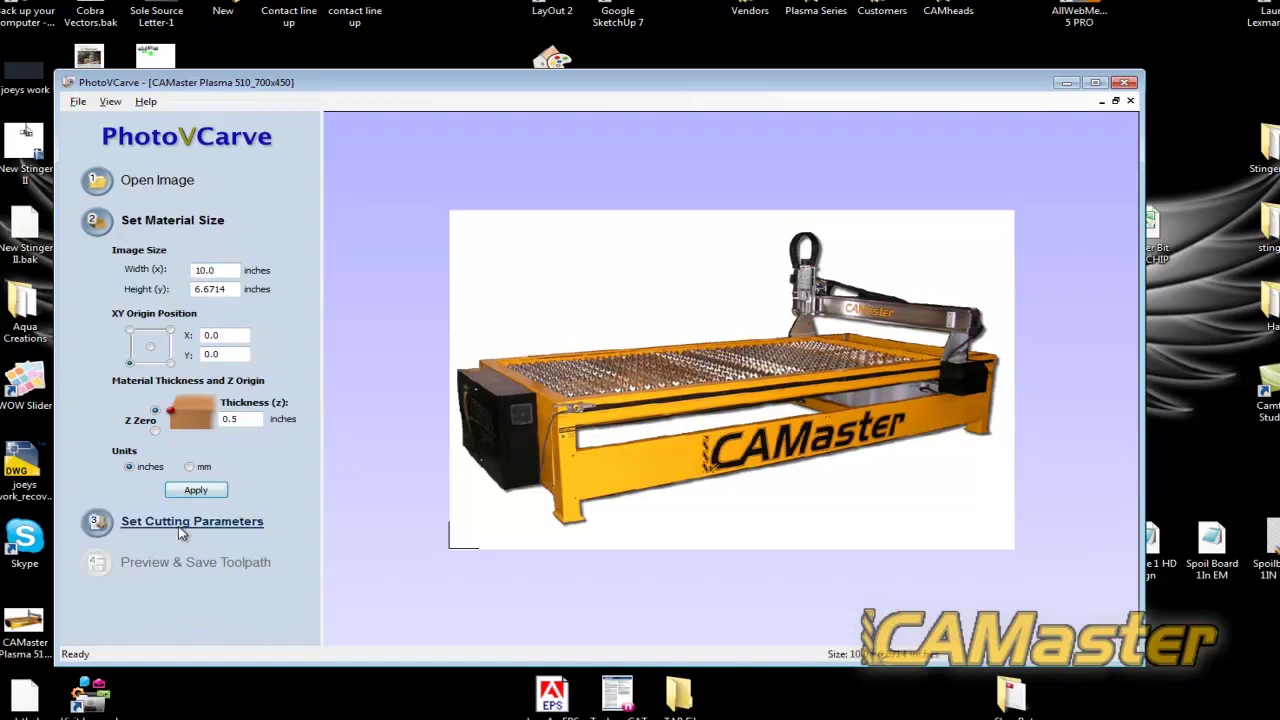
click(180, 526)
click(199, 569)
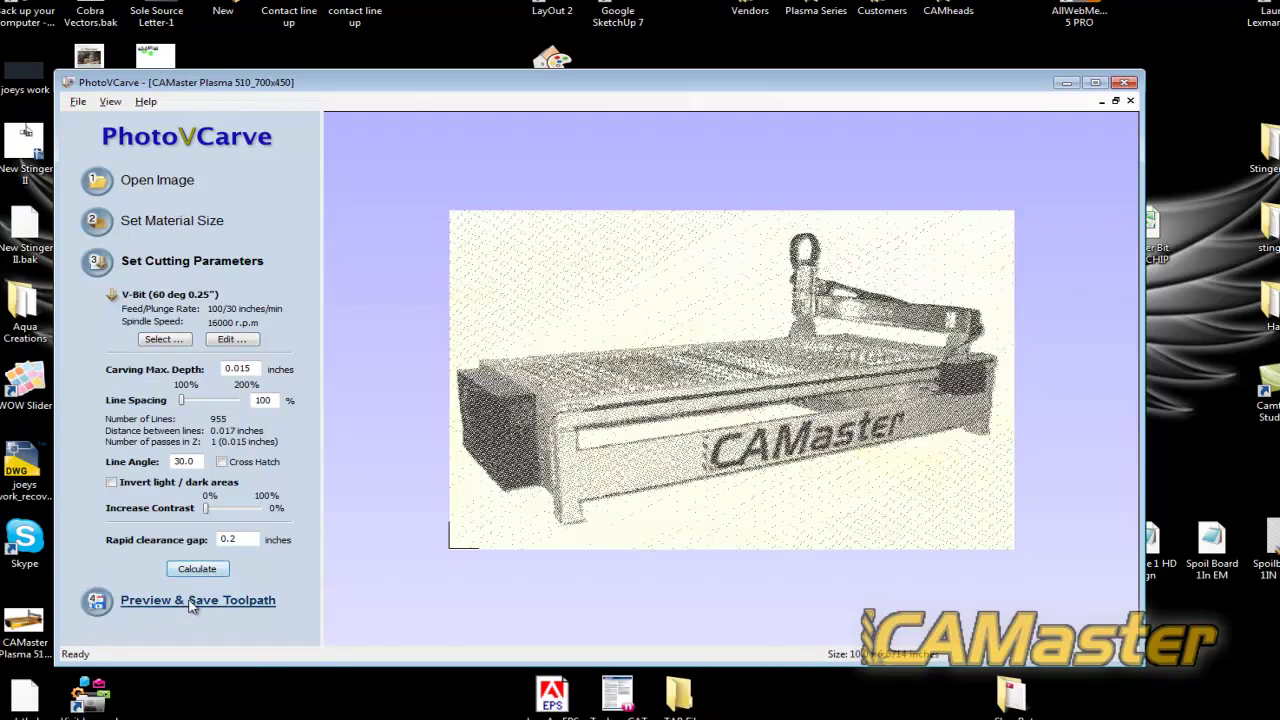
click(185, 605)
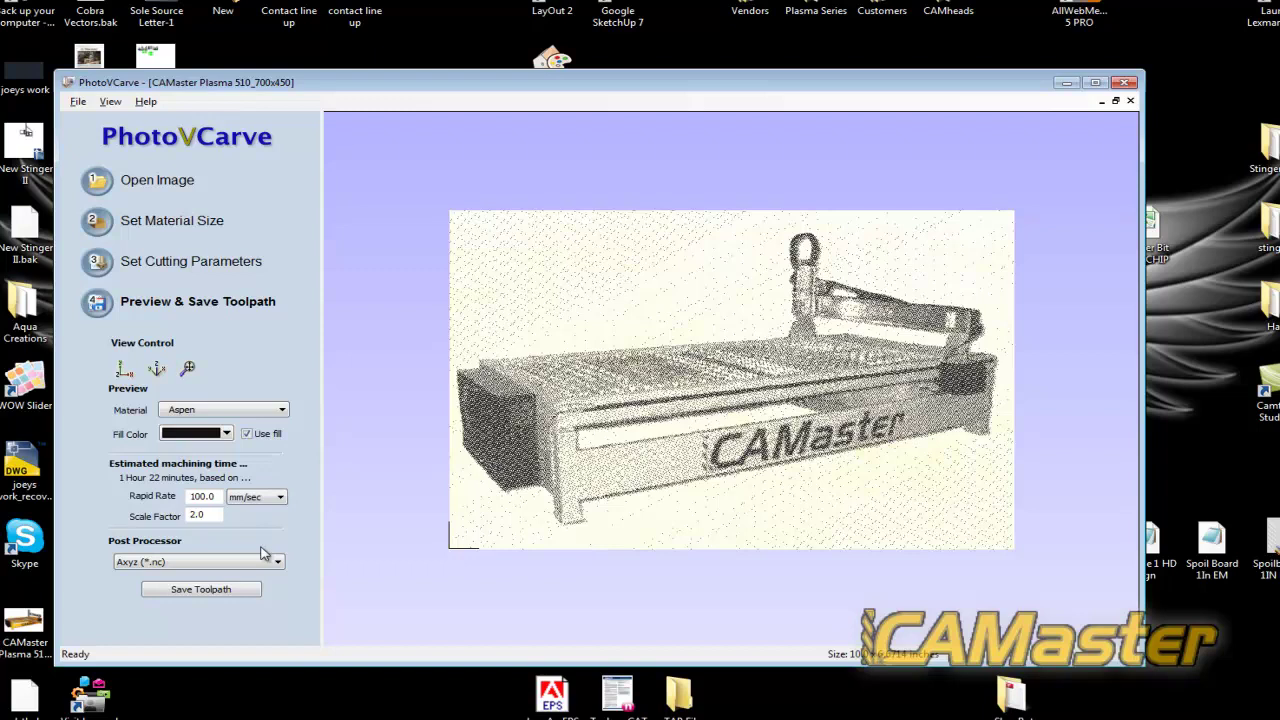
Select CAMaster Stinger (inch) (*.tap) as post processor, then quit PhotoVCarve without saving.
click(224, 564)
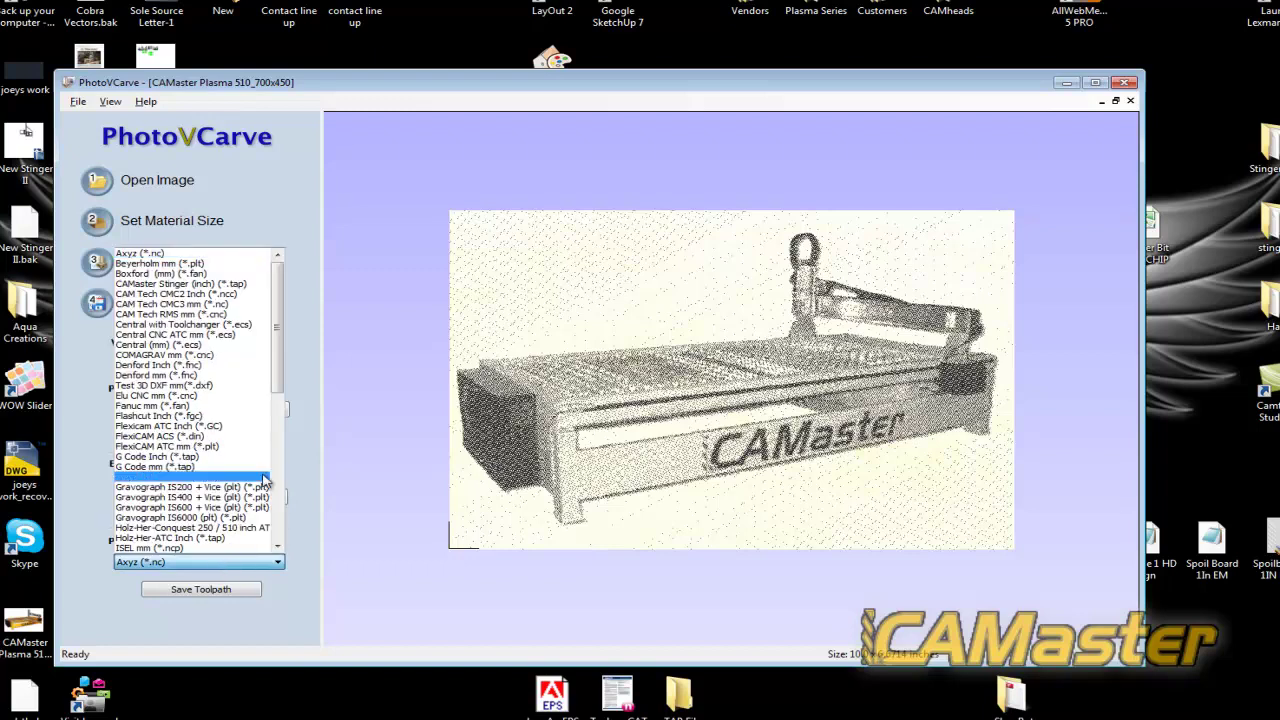
click(175, 285)
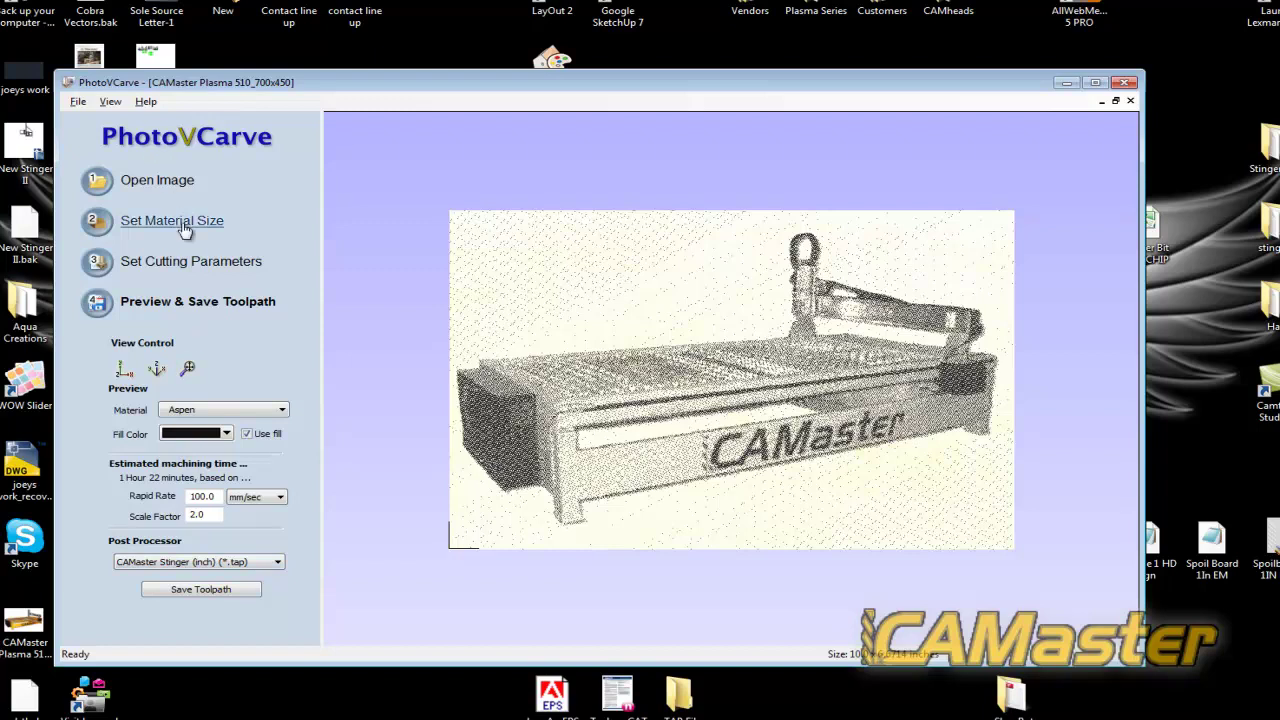
click(1127, 86)
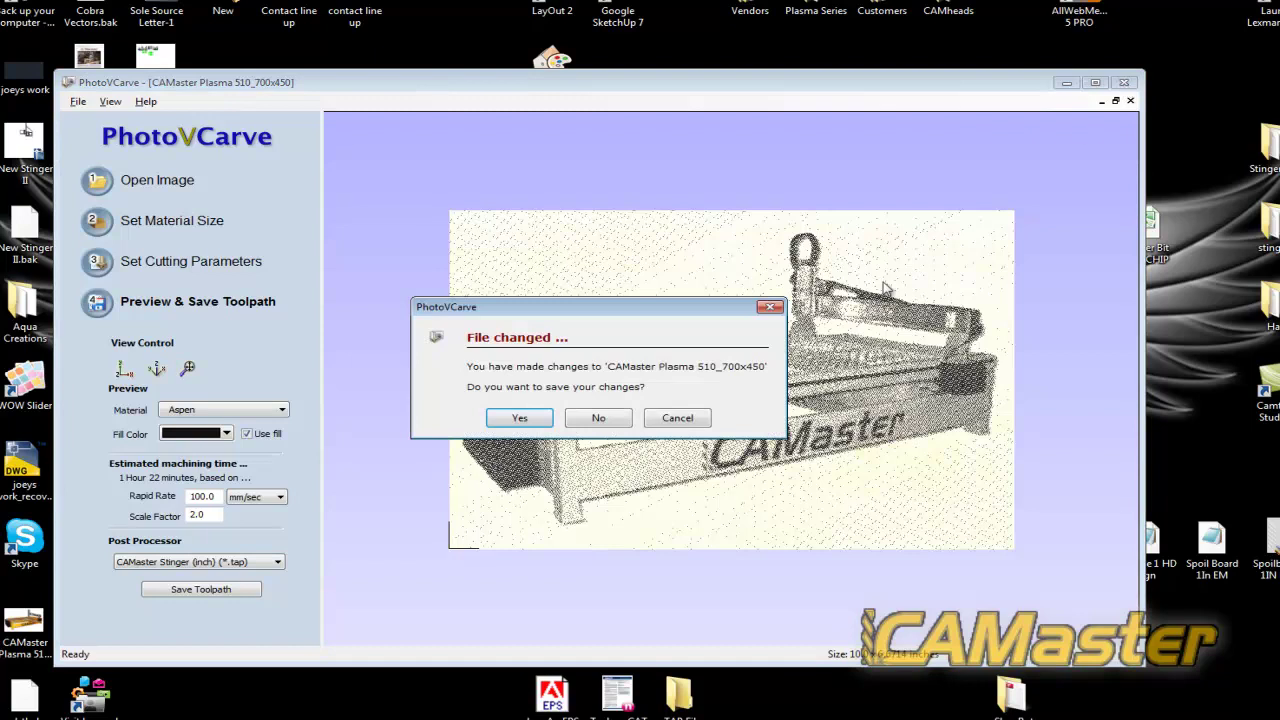
click(606, 417)
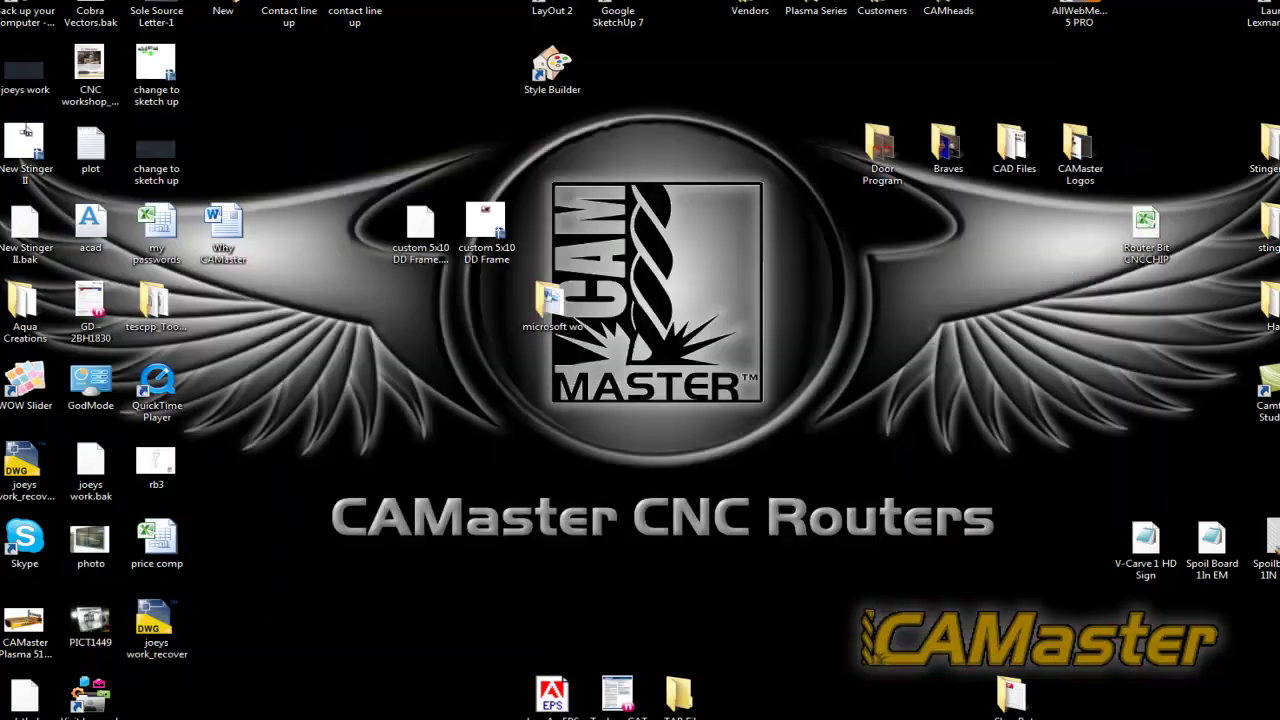
Browse to C:\Program Files (x86)\PhotoVCarve\PostP, showing its 63 post files.
key(super)
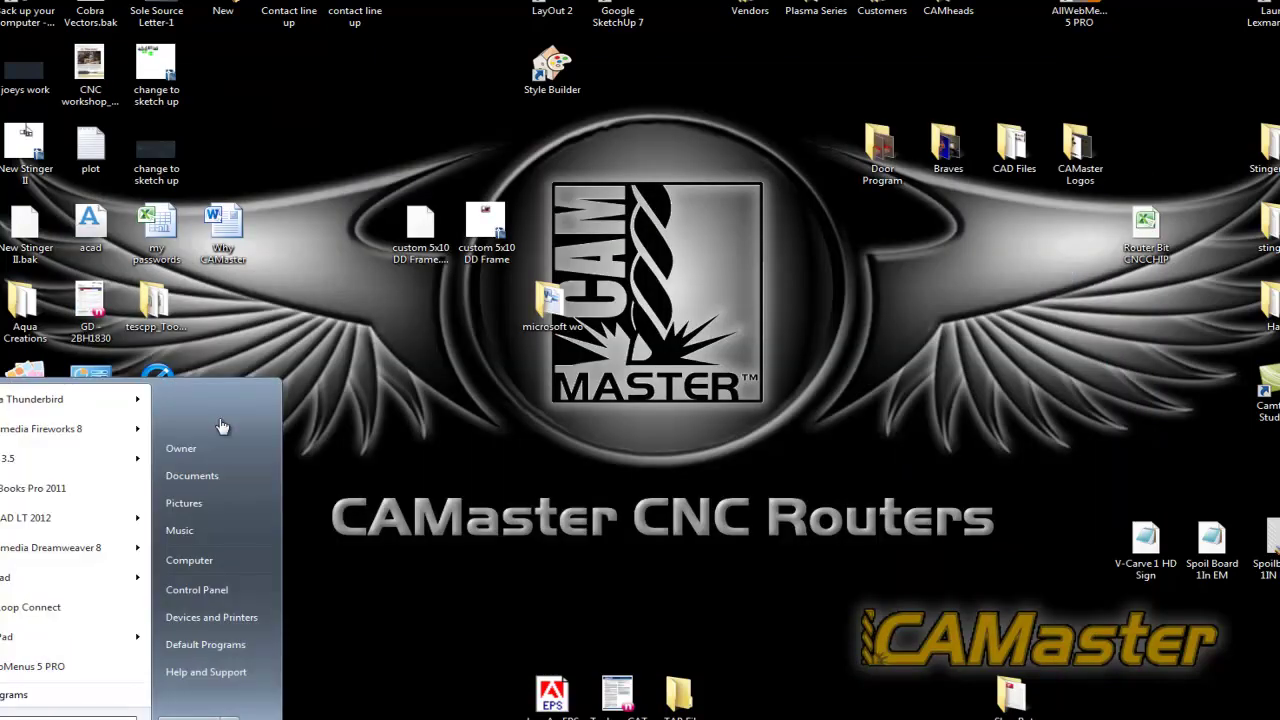
click(186, 558)
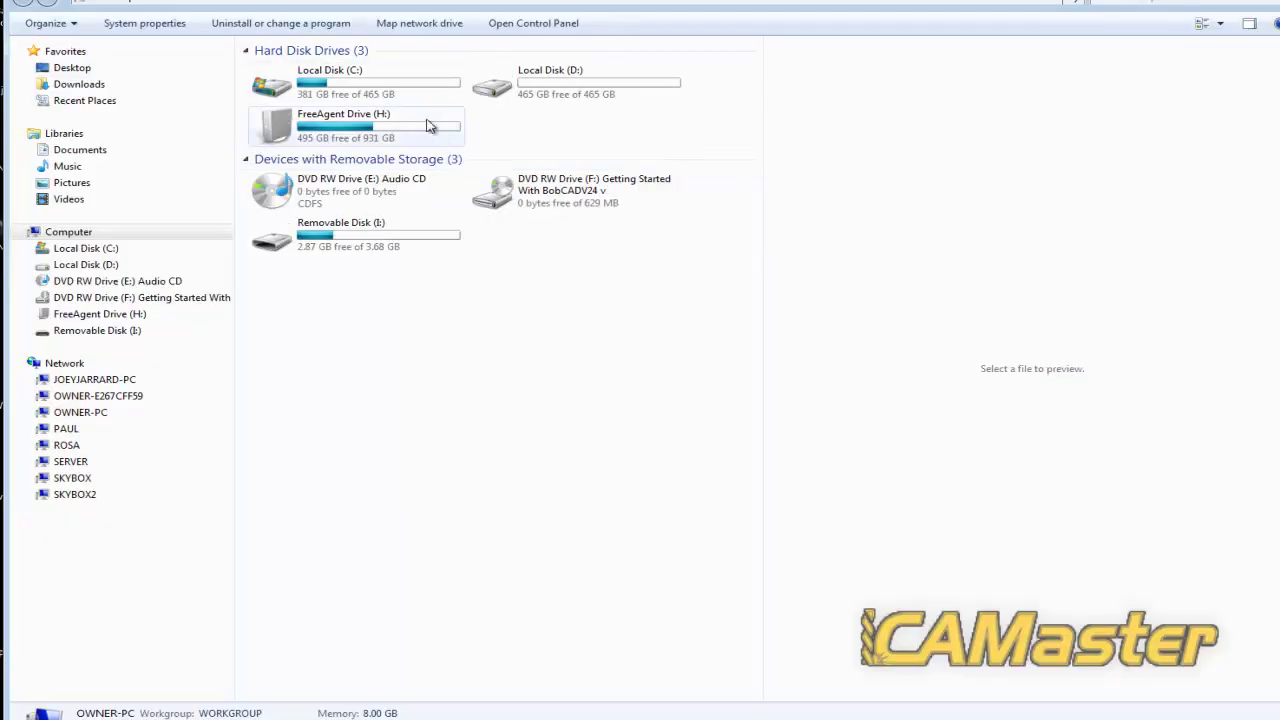
double_click(303, 86)
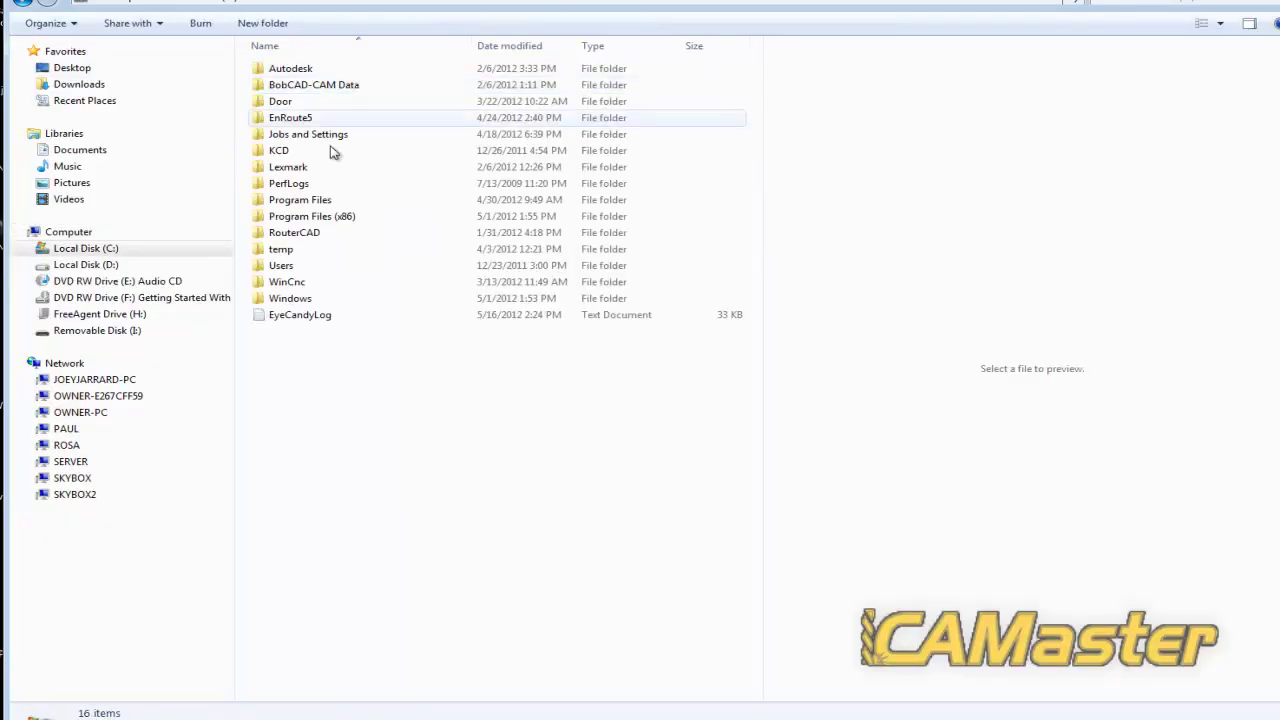
click(313, 218)
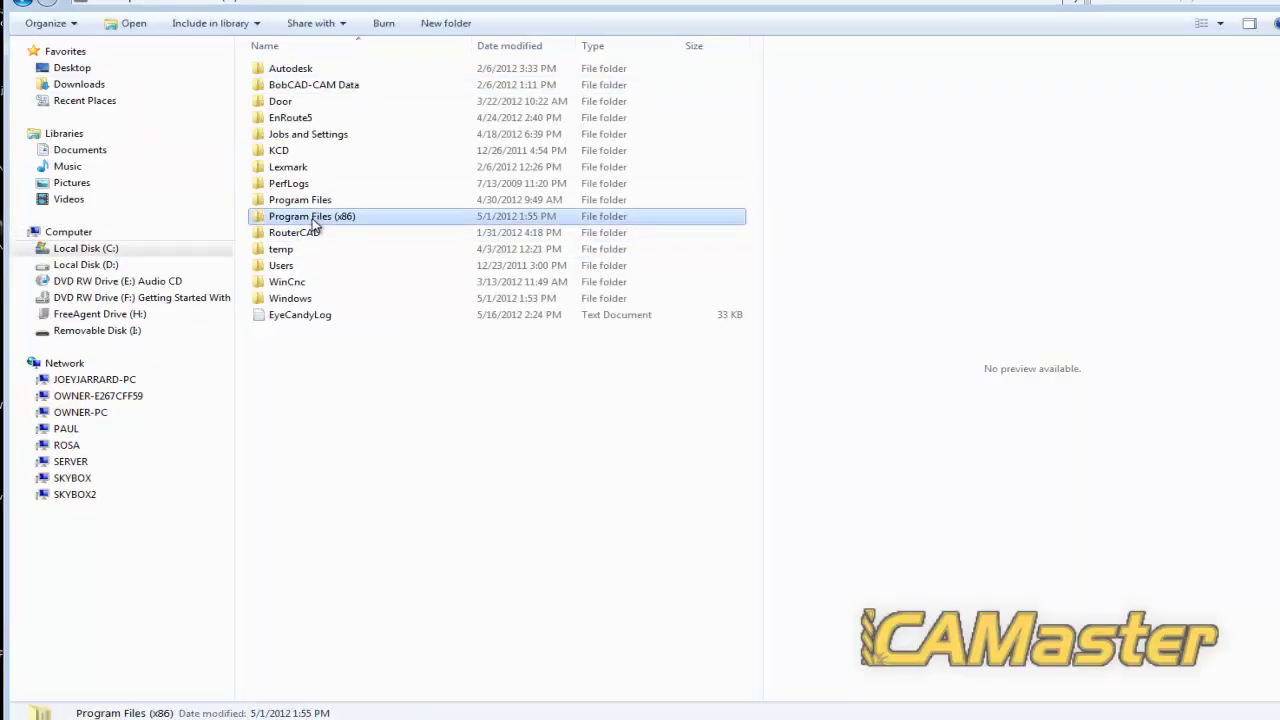
double_click(313, 219)
scroll(751, 441, down, 3)
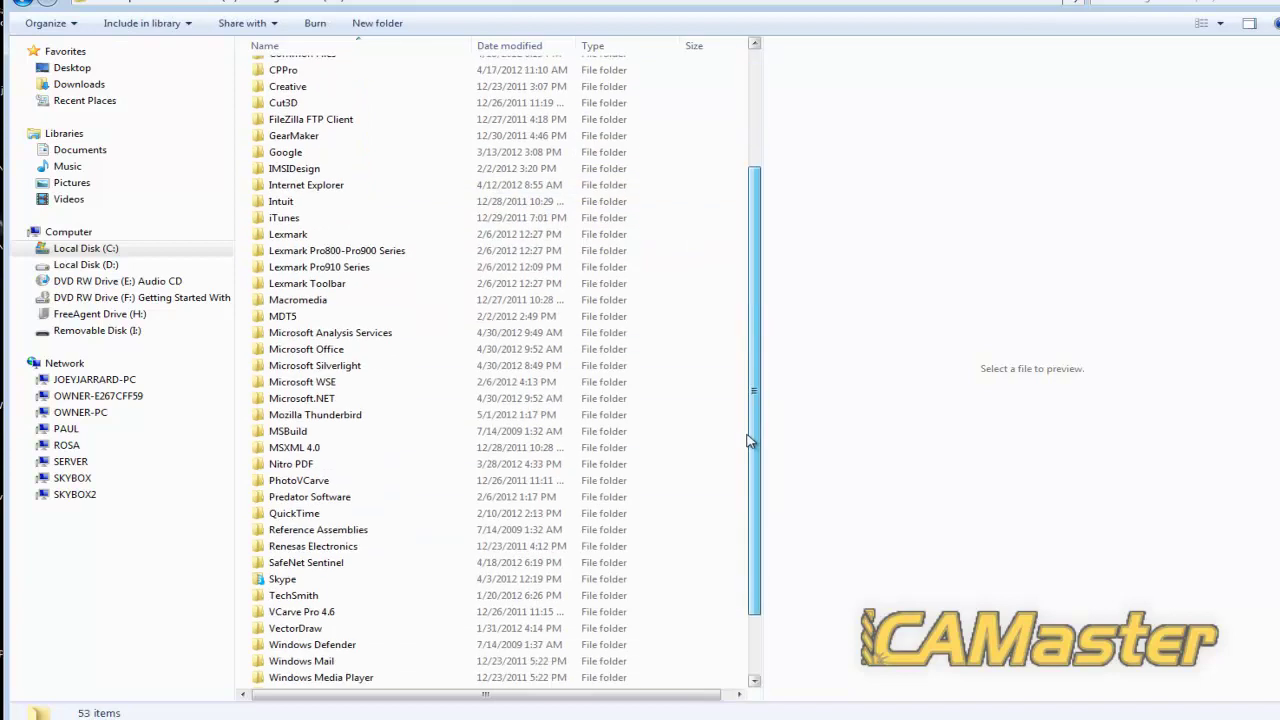
scroll(751, 441, down, 2)
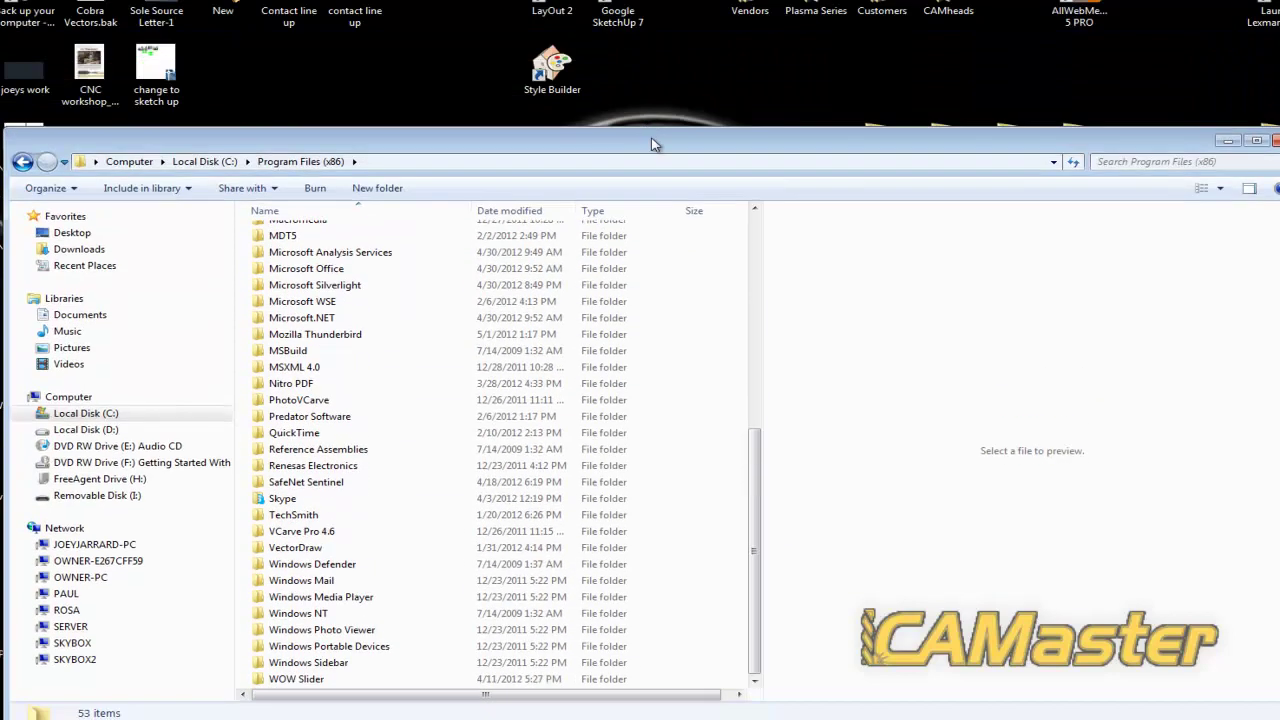
drag(646, 126, 695, 30)
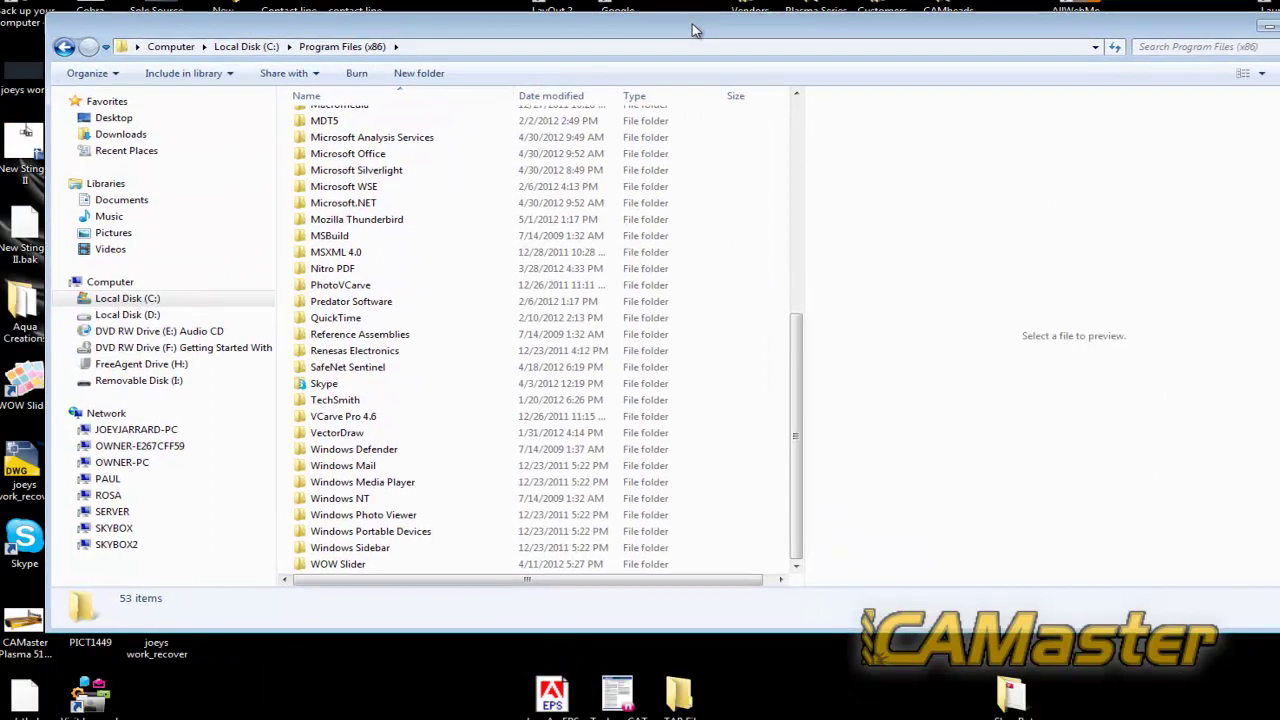
double_click(338, 286)
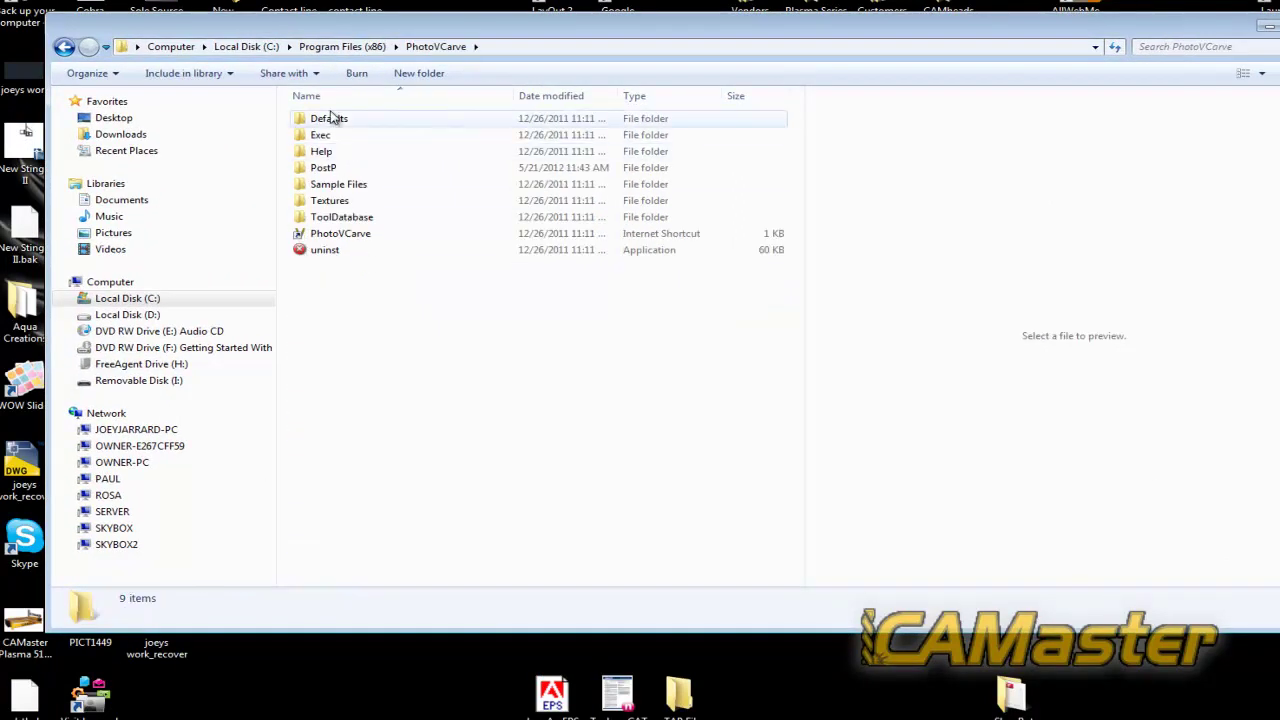
double_click(330, 170)
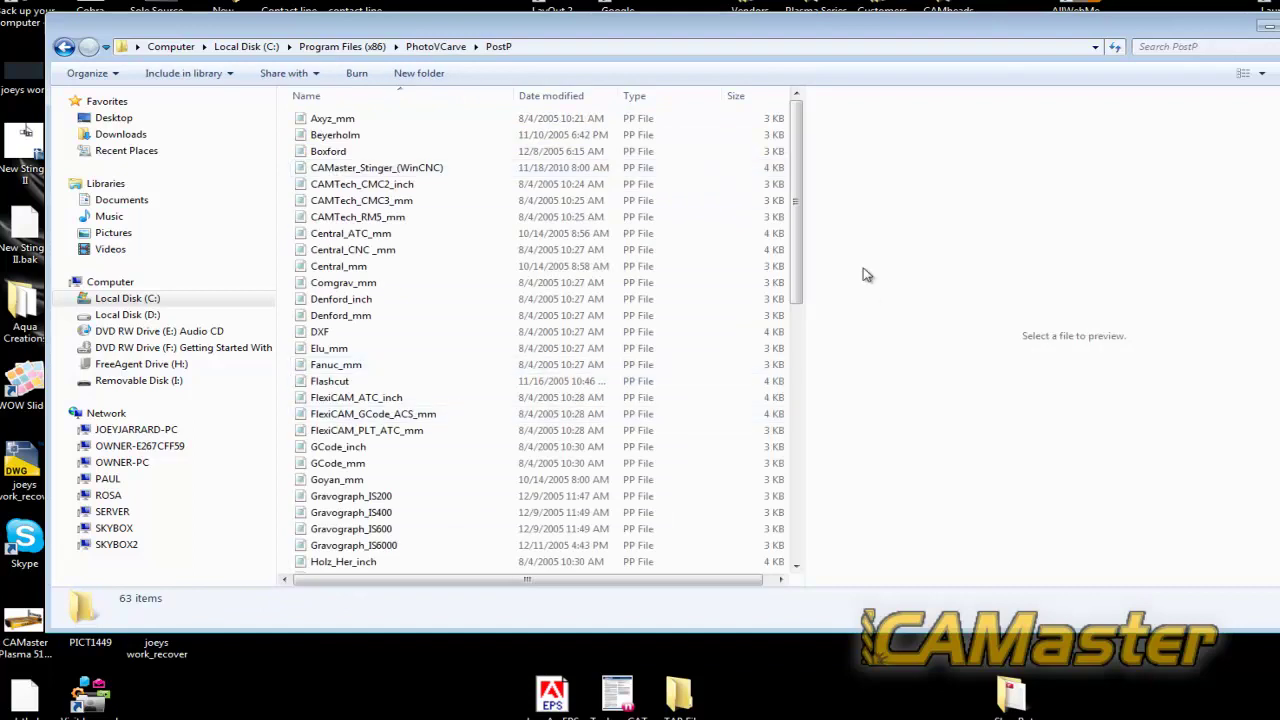
drag(810, 249, 817, 134)
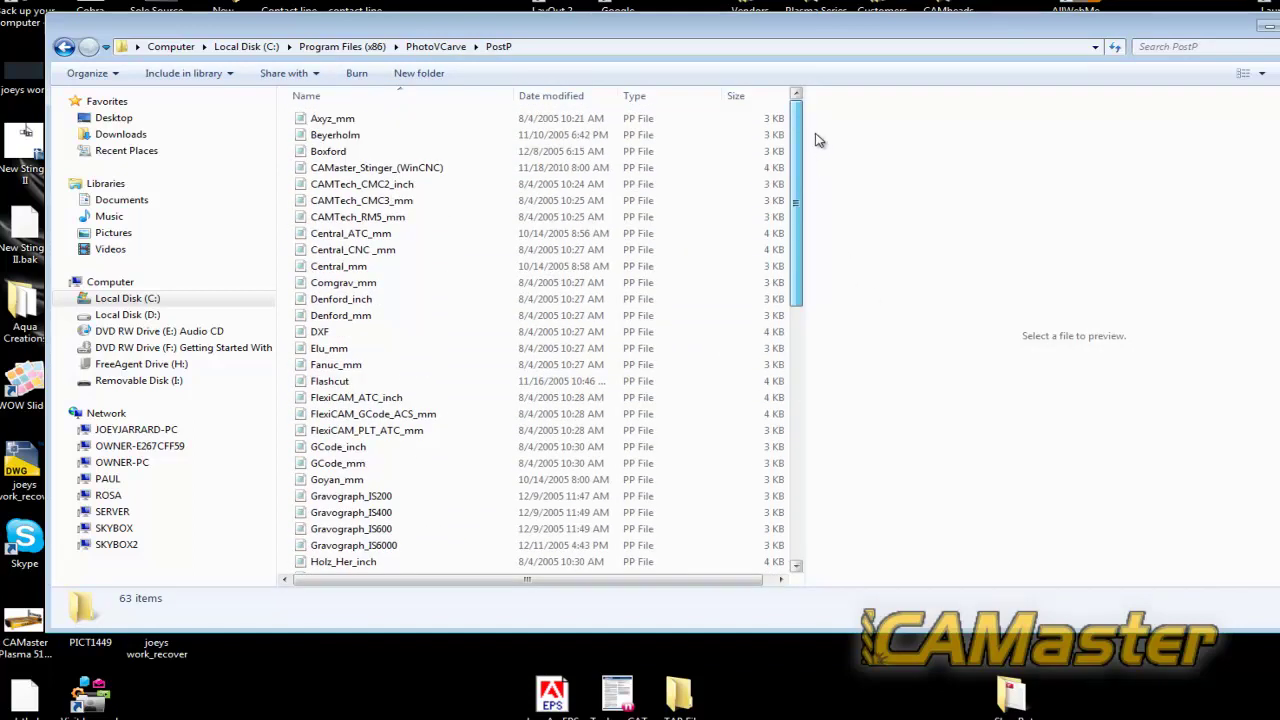
Create a new folder named 'old post' in PostP.
right_click(479, 160)
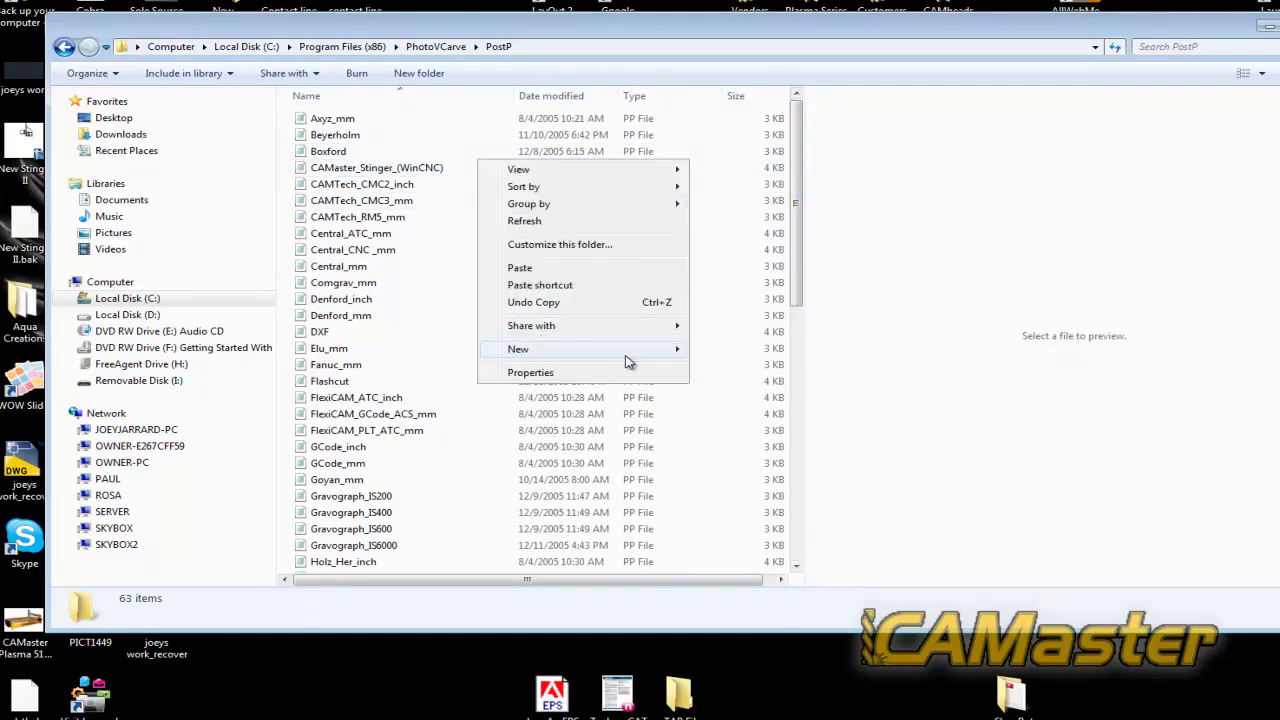
mouse_move(628, 361)
click(730, 351)
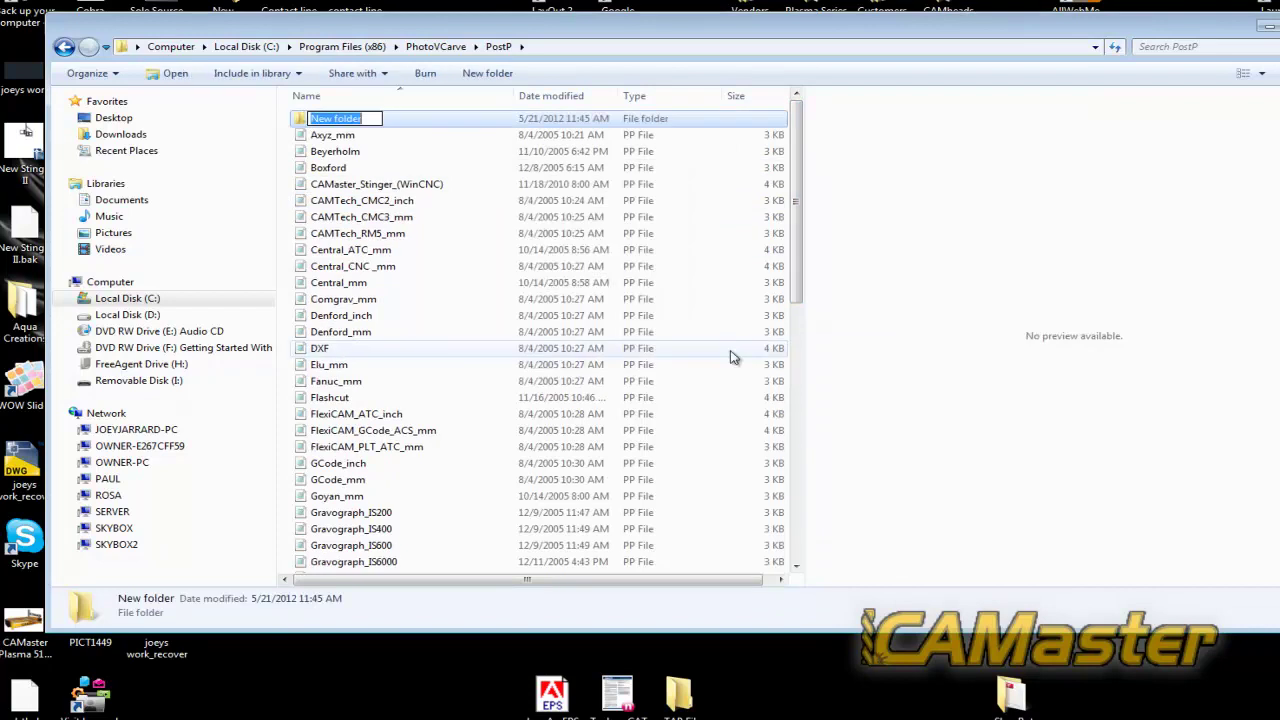
text(old po)
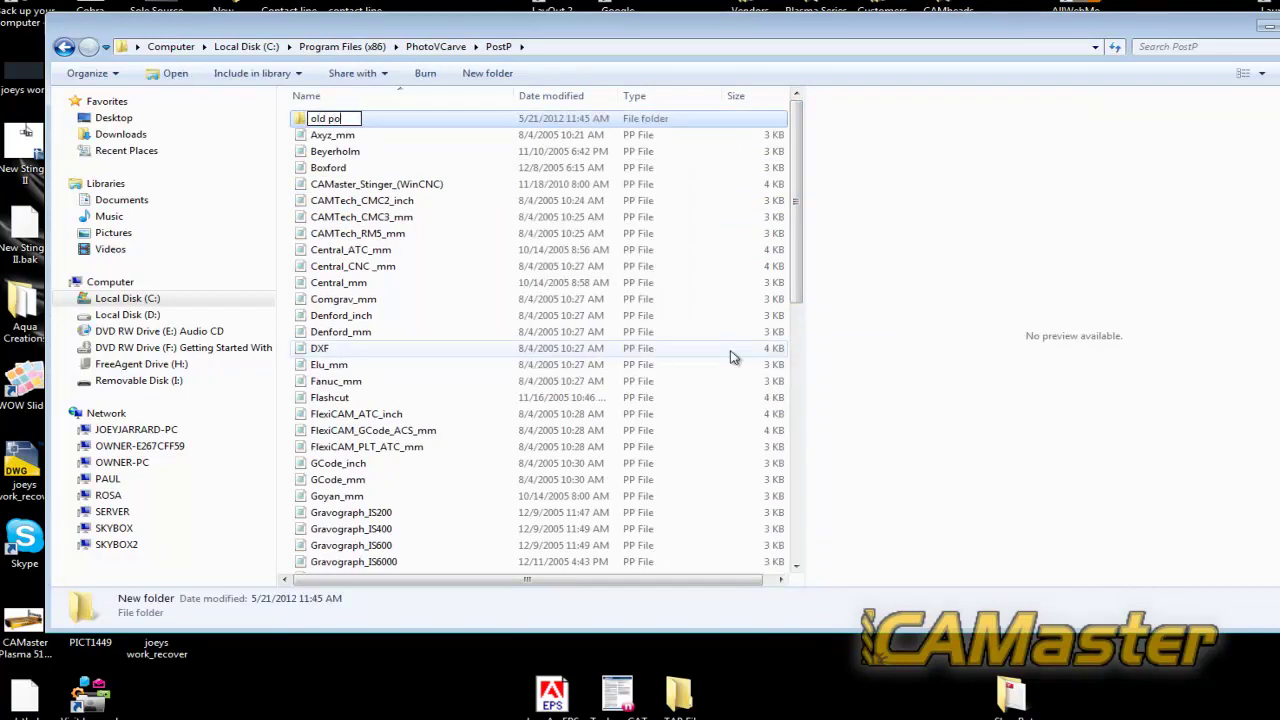
text(st)
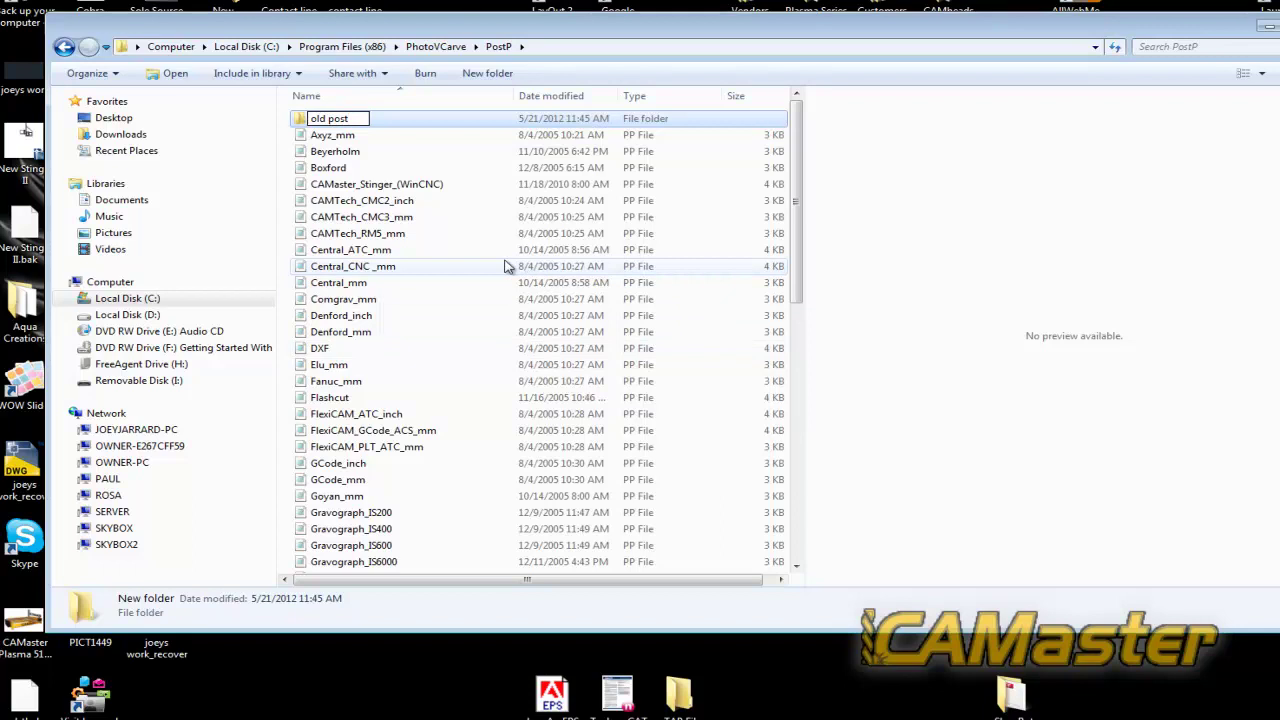
click(505, 266)
Delete the 62 other post files, keeping 'old post' and CAMaster_Stinger_(WinCNC), then close Explorer.
click(347, 139)
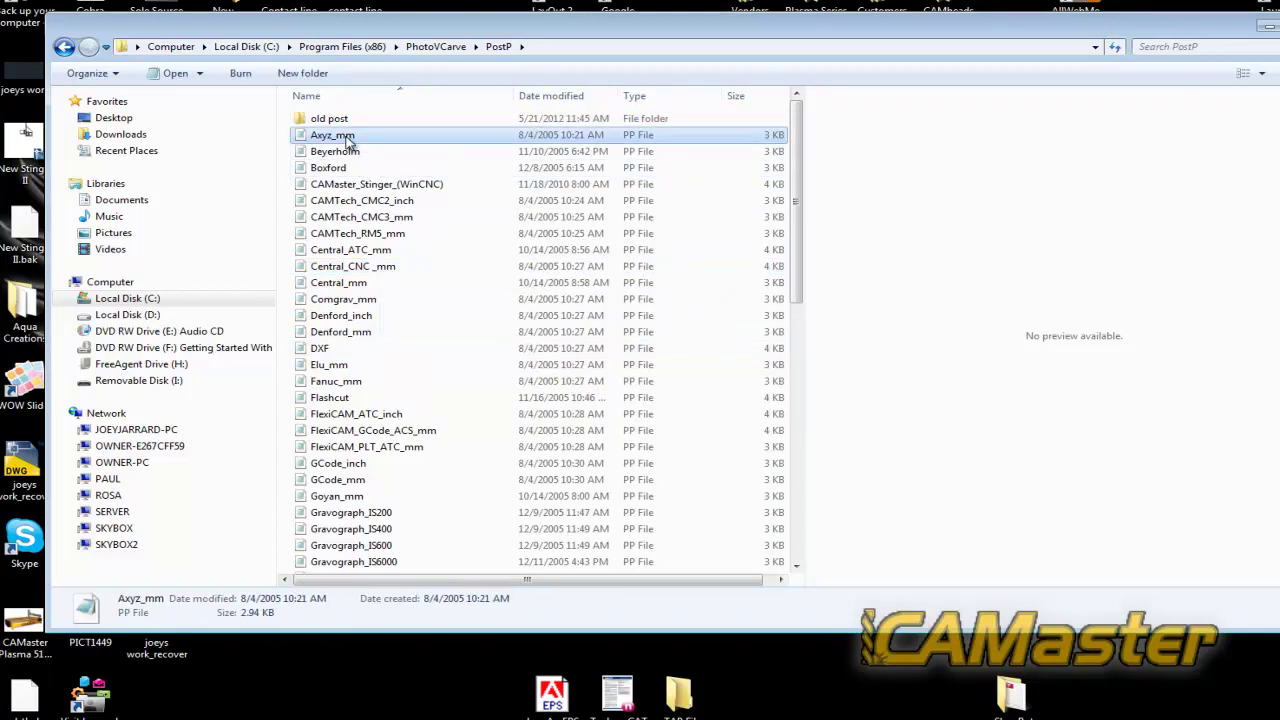
key(ctrl+a)
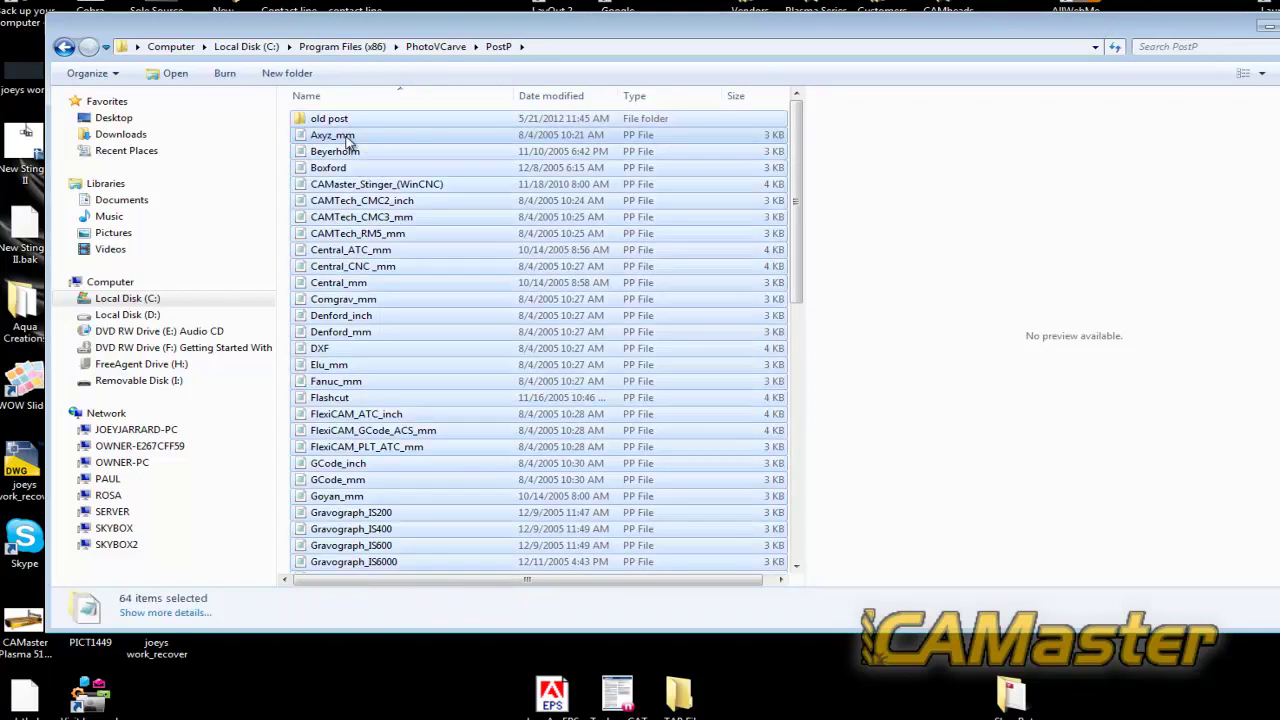
shift+click(365, 192)
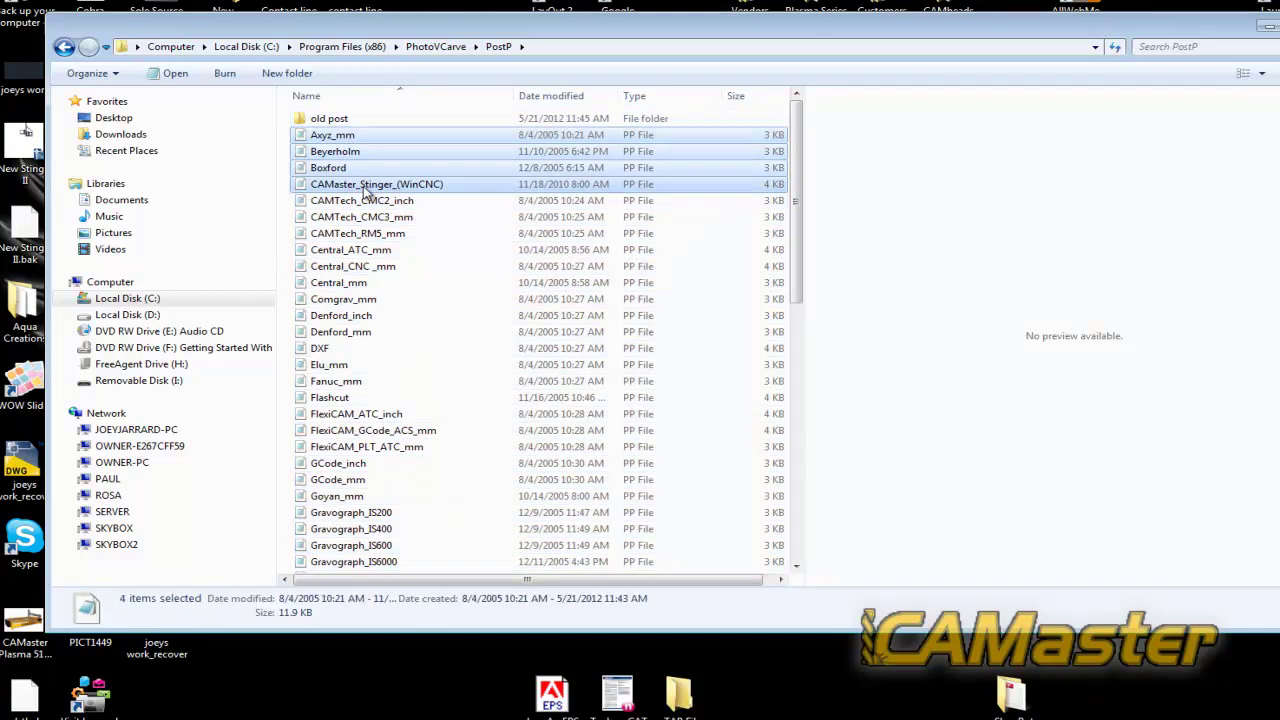
click(340, 120)
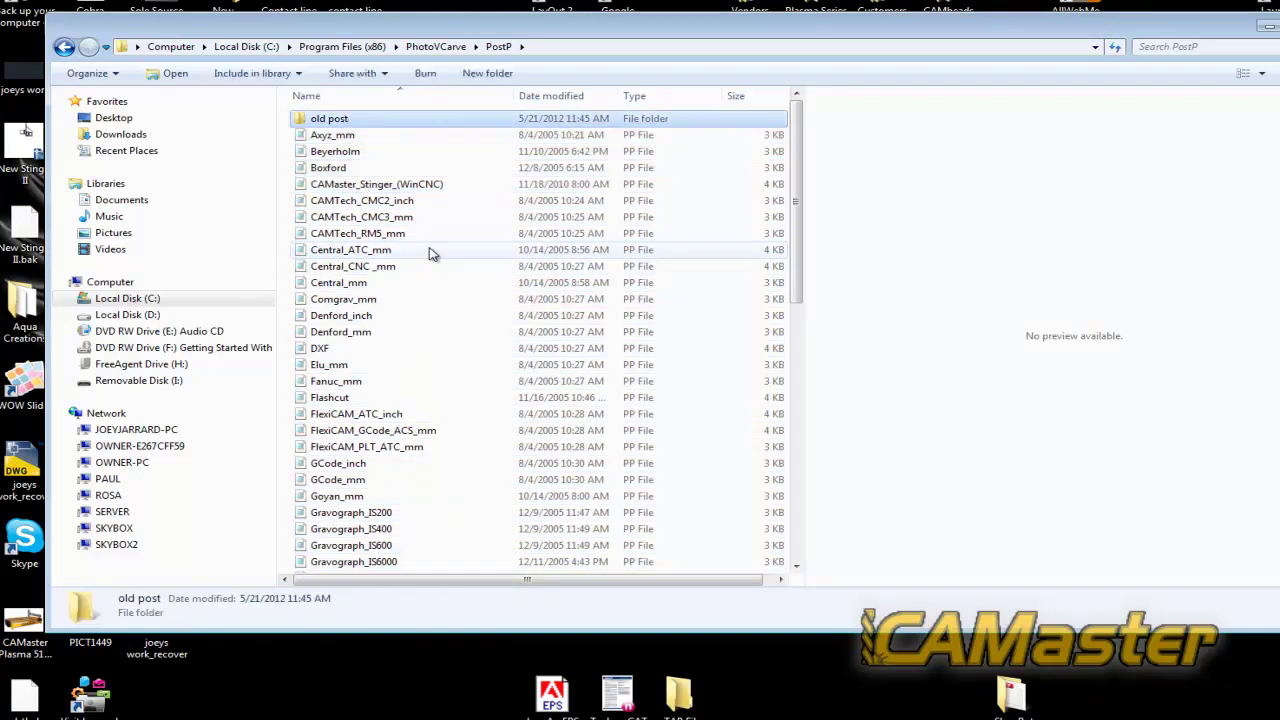
key(ctrl+a)
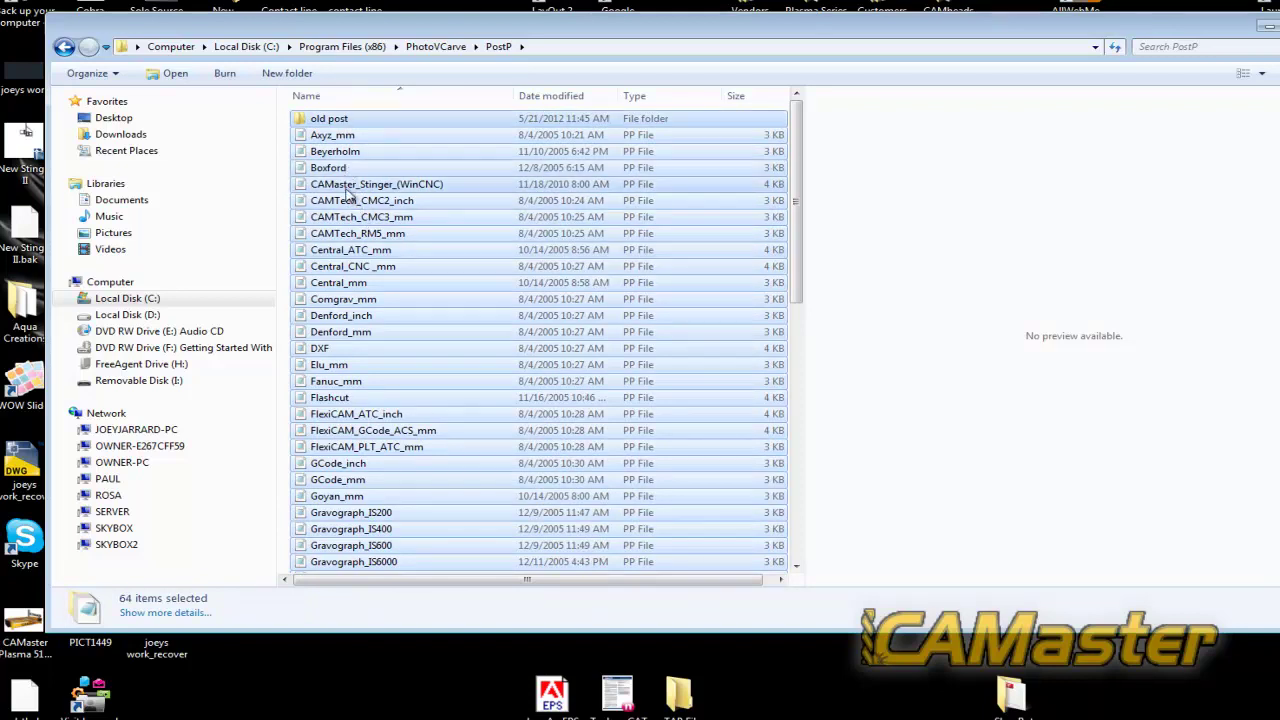
ctrl+click(340, 120)
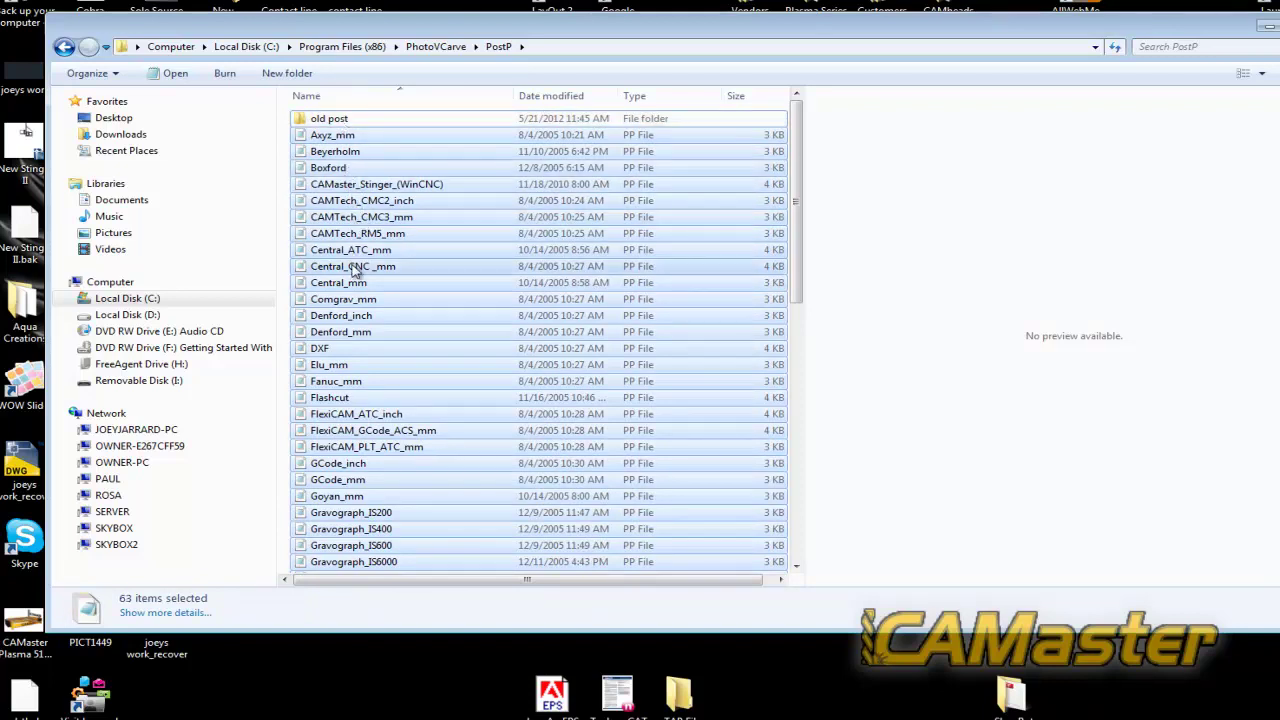
ctrl+click(348, 185)
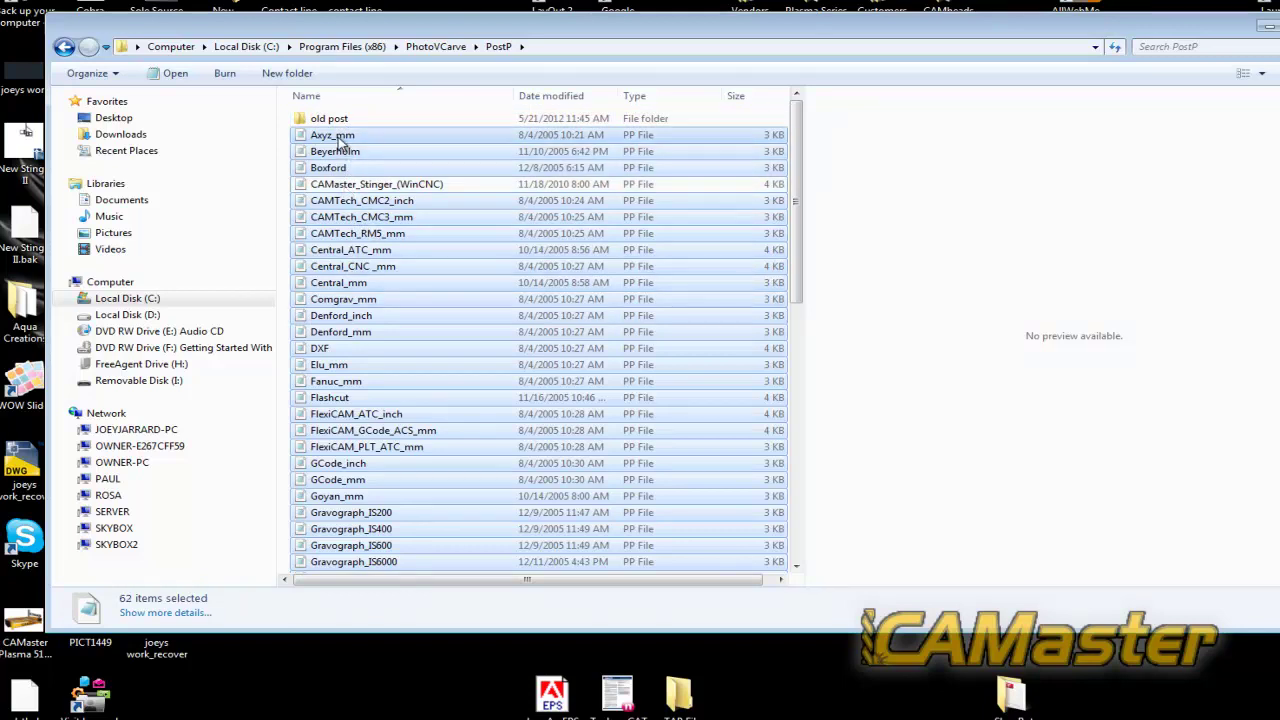
key(Delete)
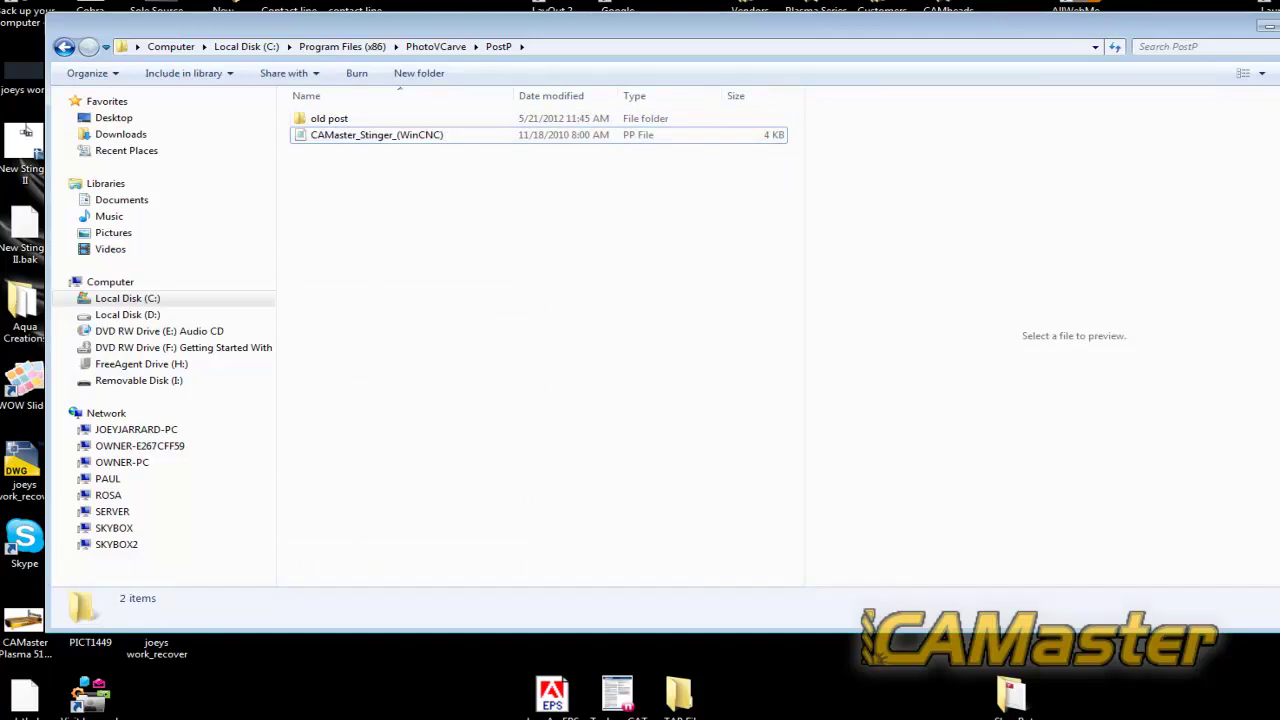
key(alt+F4)
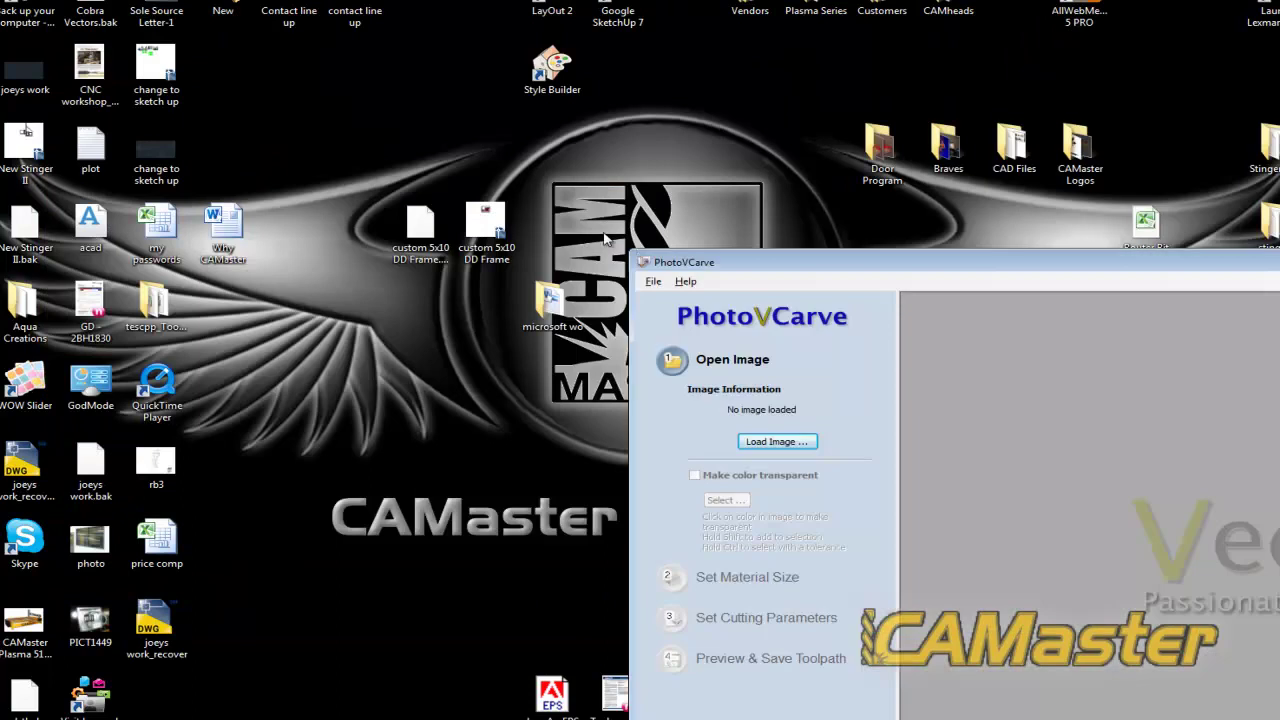
Load the CAMaster Plasma 510_700x450 image into the reopened PhotoVCarve.
drag(892, 260, 305, 95)
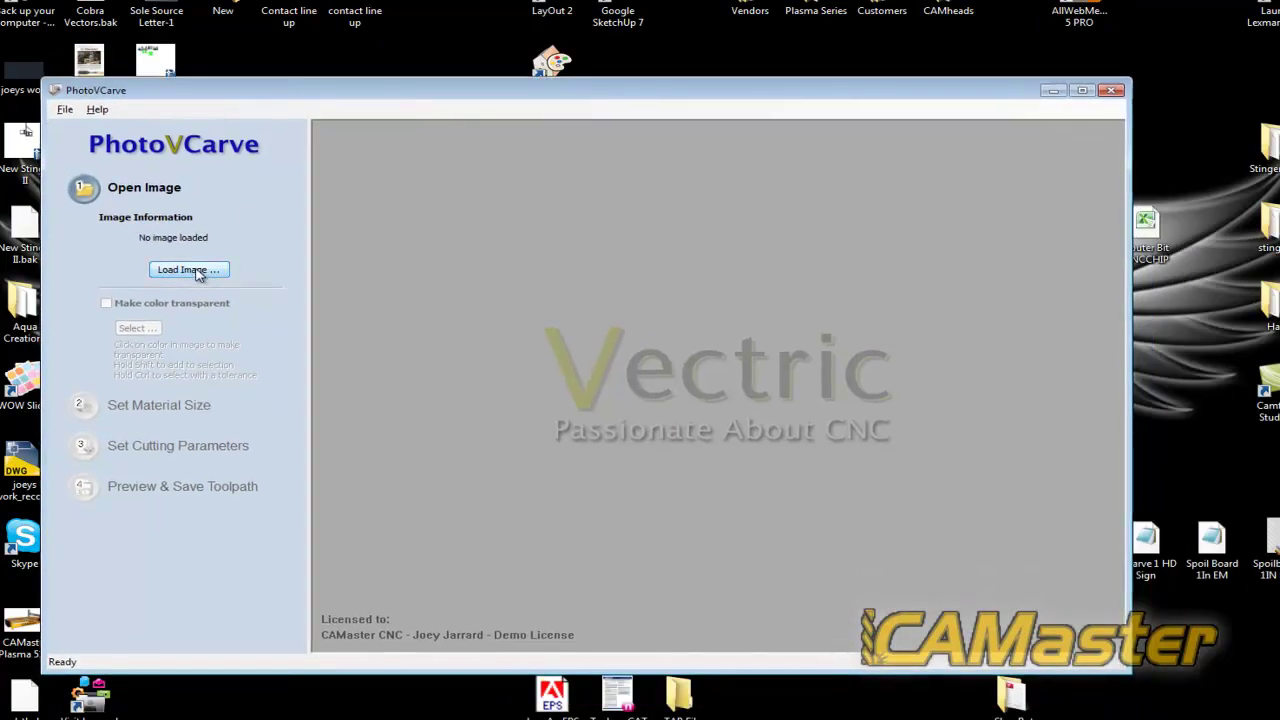
click(198, 275)
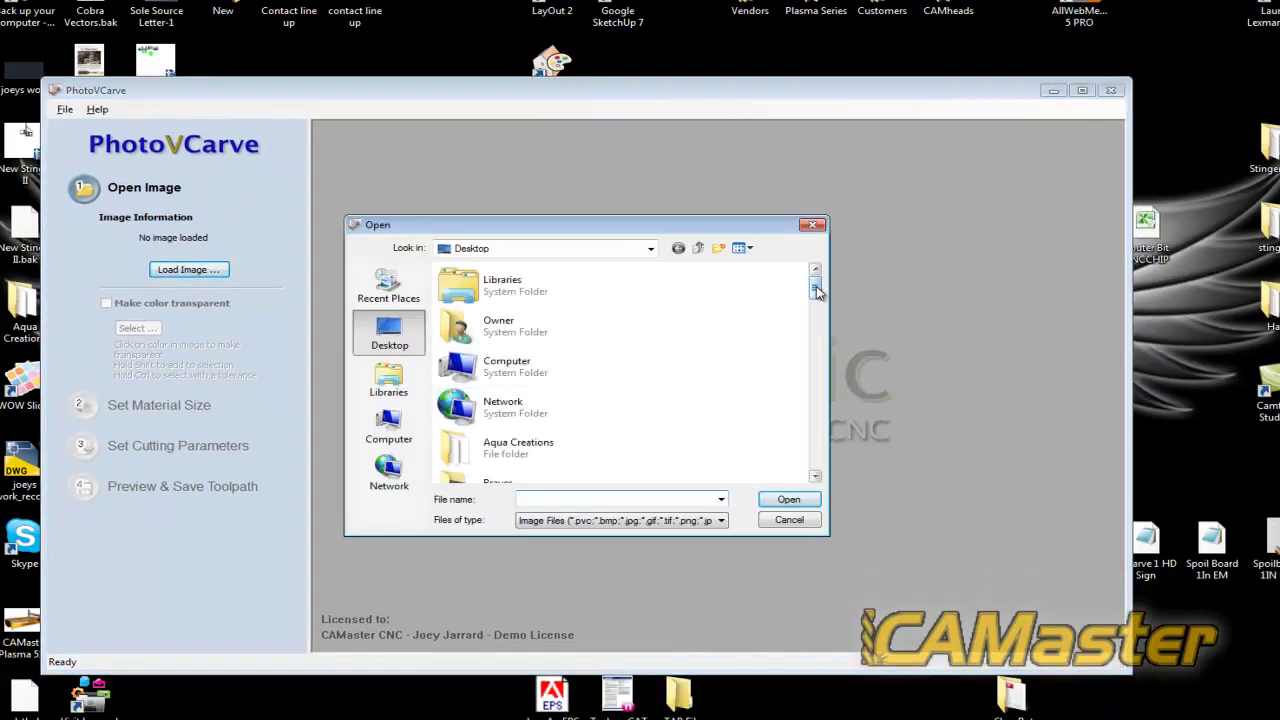
scroll(817, 289, down, 10)
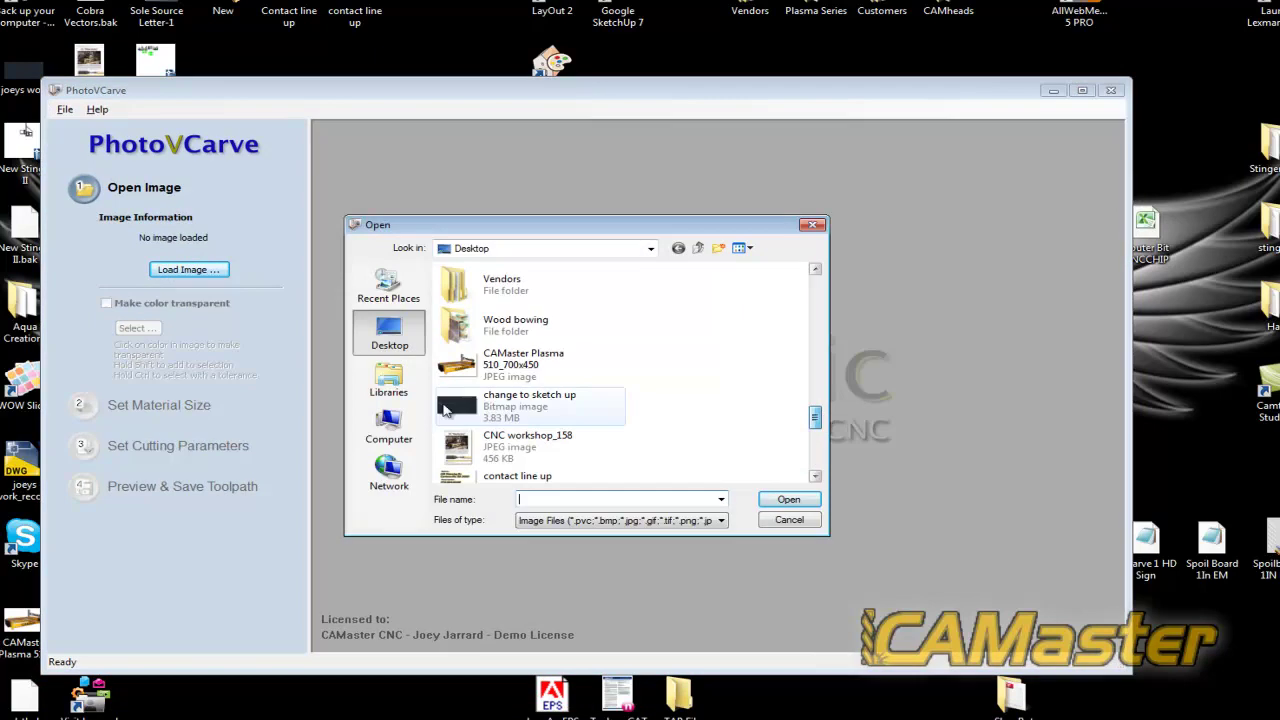
double_click(456, 364)
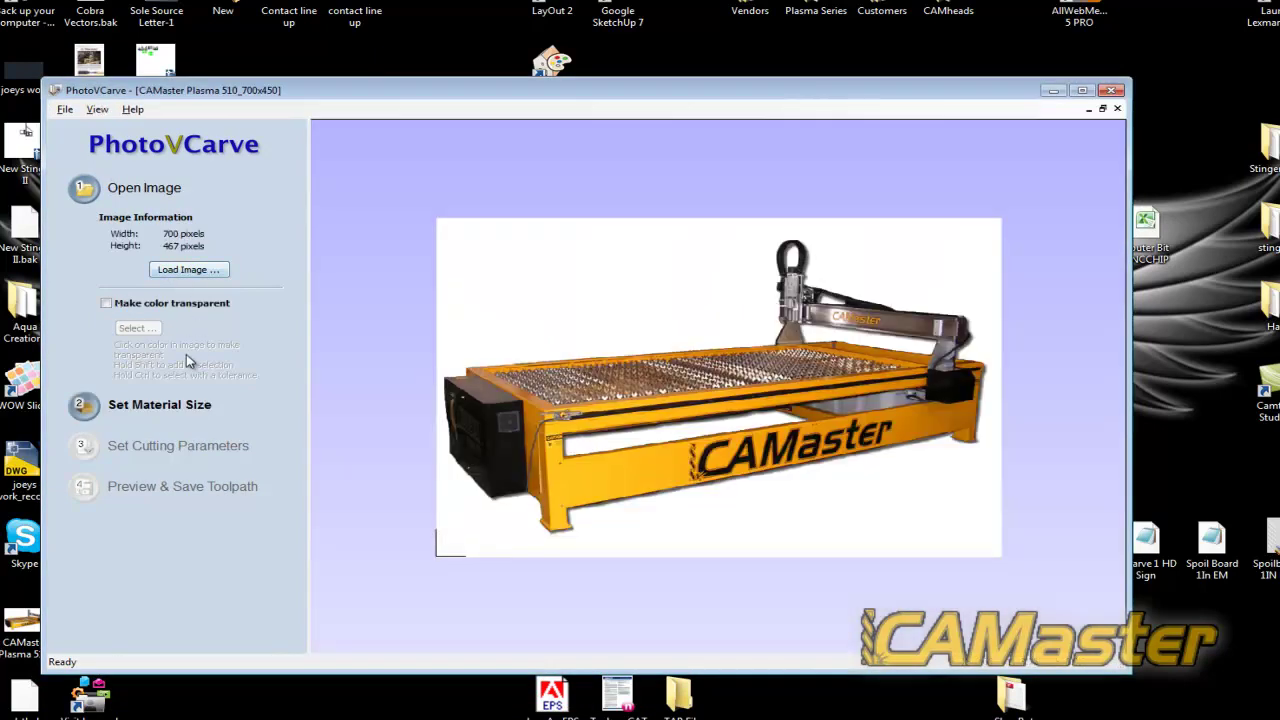
Apply material size, calculate the toolpath, and confirm CAMaster Stinger (inch) is the only post processor.
click(180, 404)
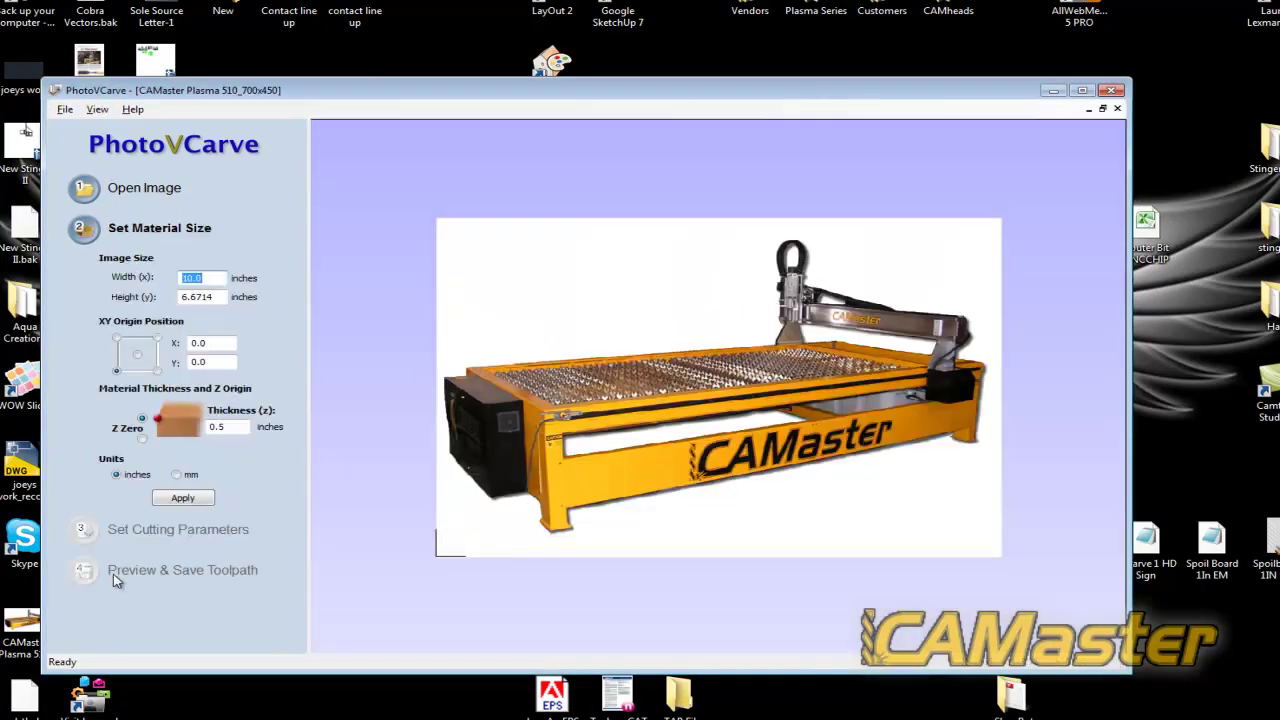
click(180, 499)
click(177, 530)
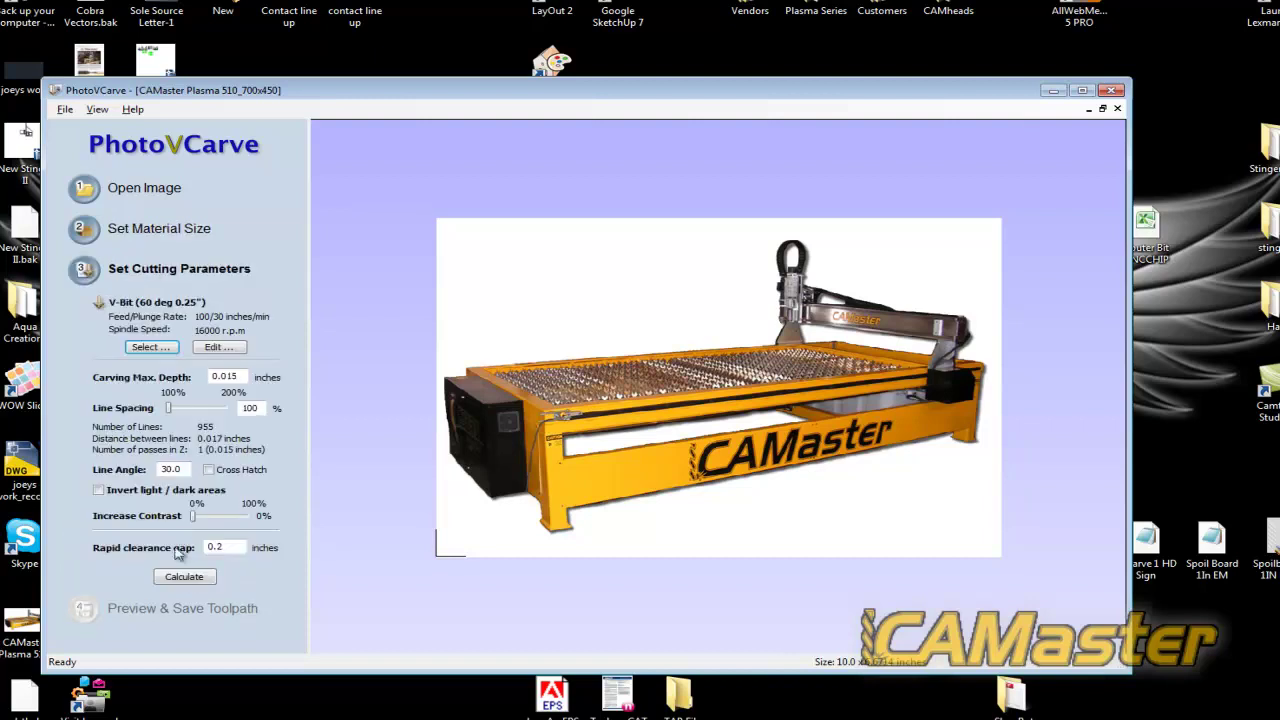
click(185, 578)
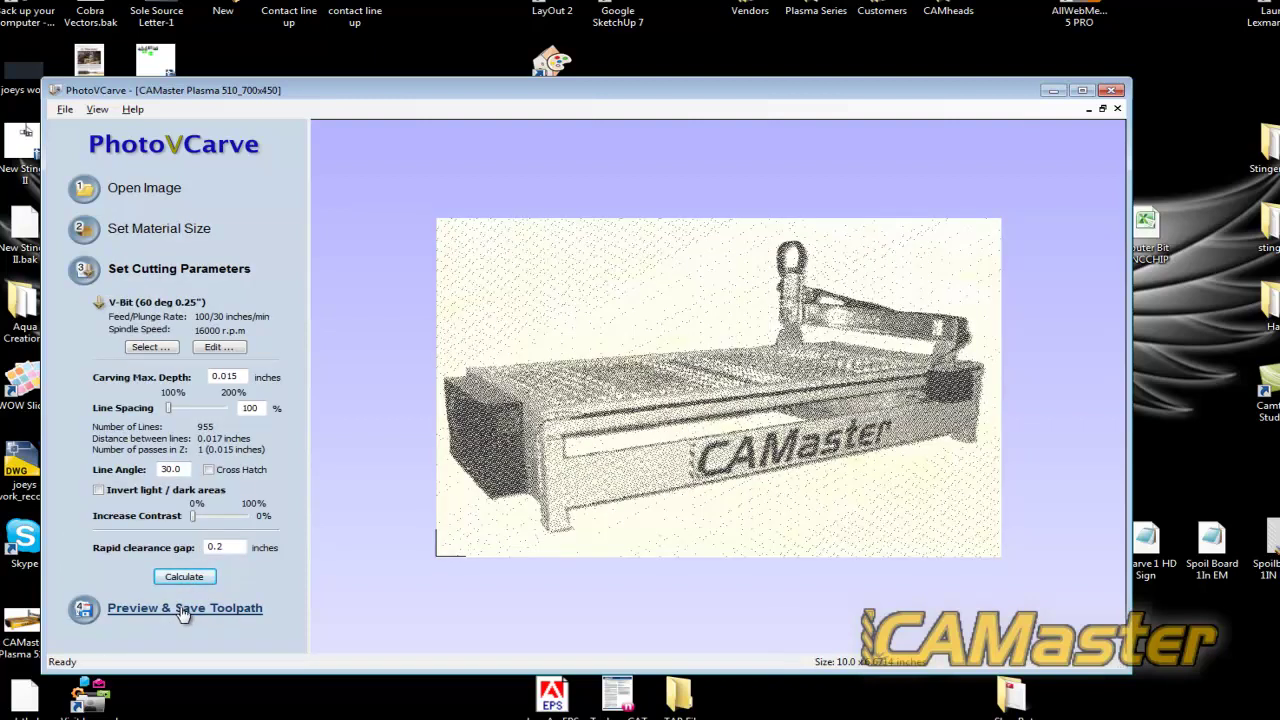
click(183, 609)
click(170, 570)
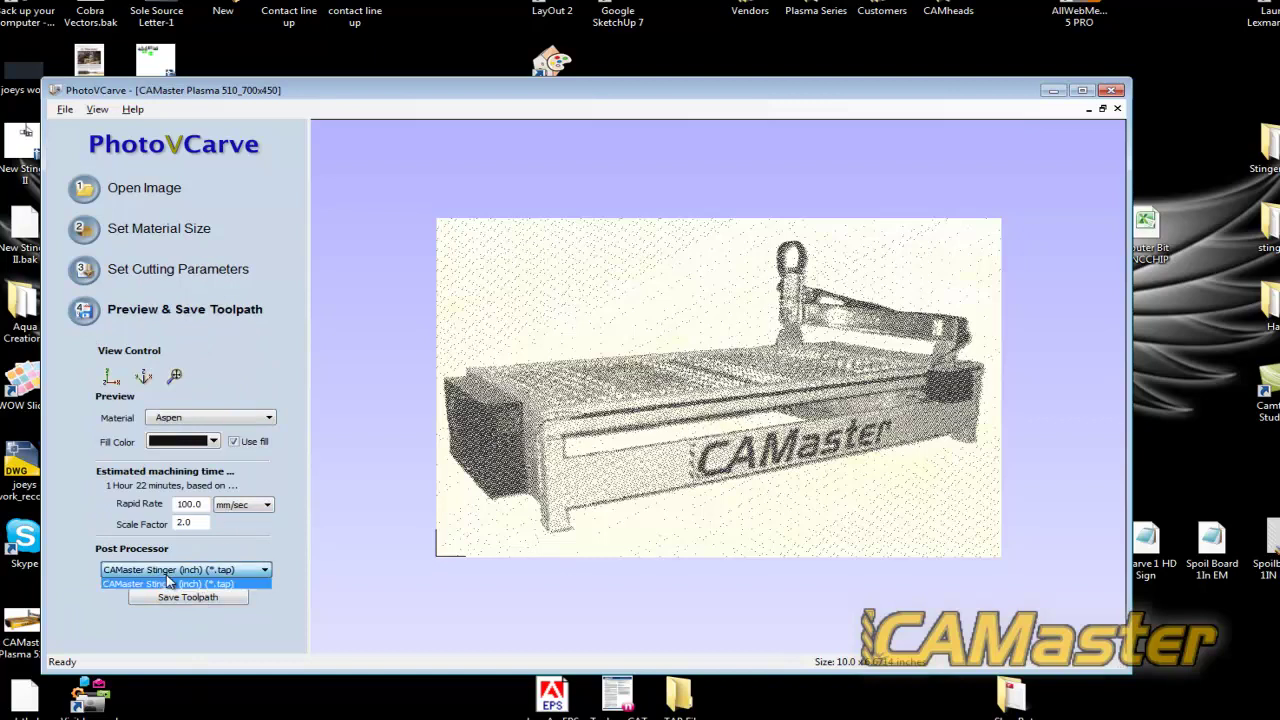
click(212, 583)
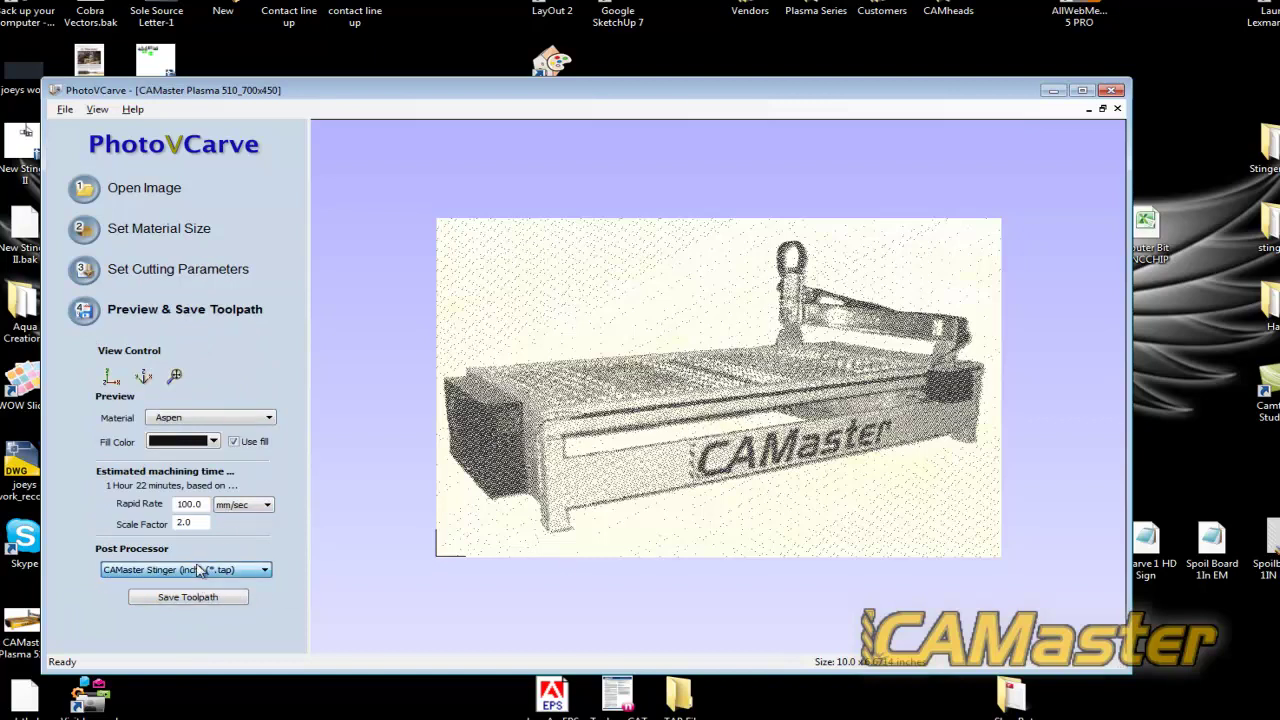